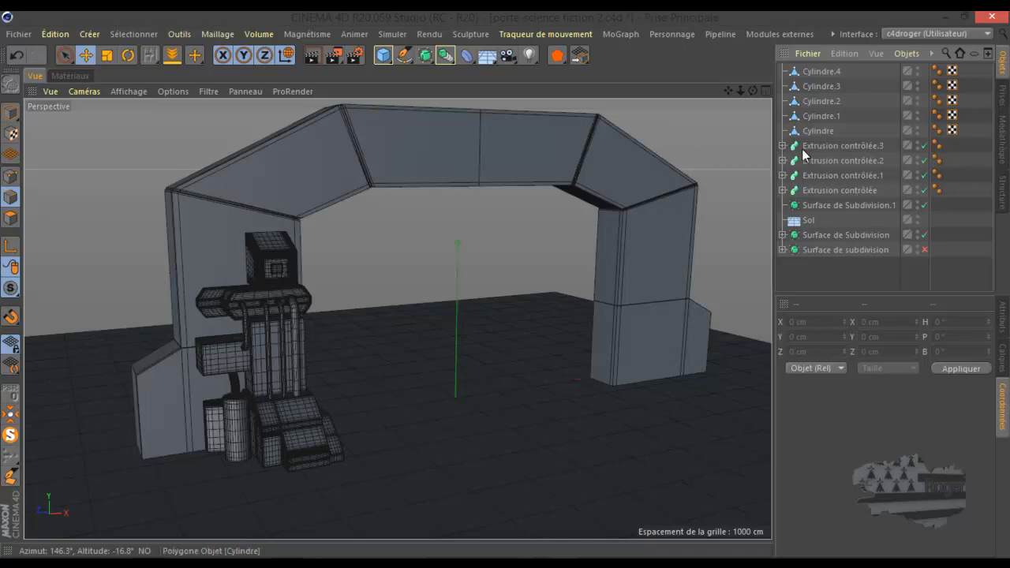
- Select the Plan mesh under Symétrie in the disabled Surface de subdivision, ready for point editing with Live Selection
{"action": "left_click", "coordinate": [782, 249]}
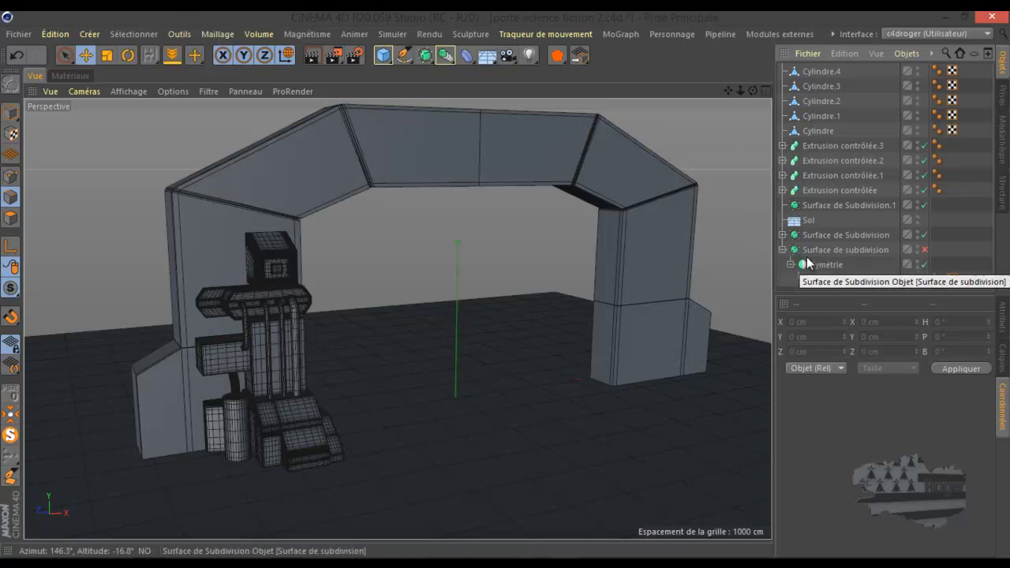
{"action": "left_click", "coordinate": [827, 280]}
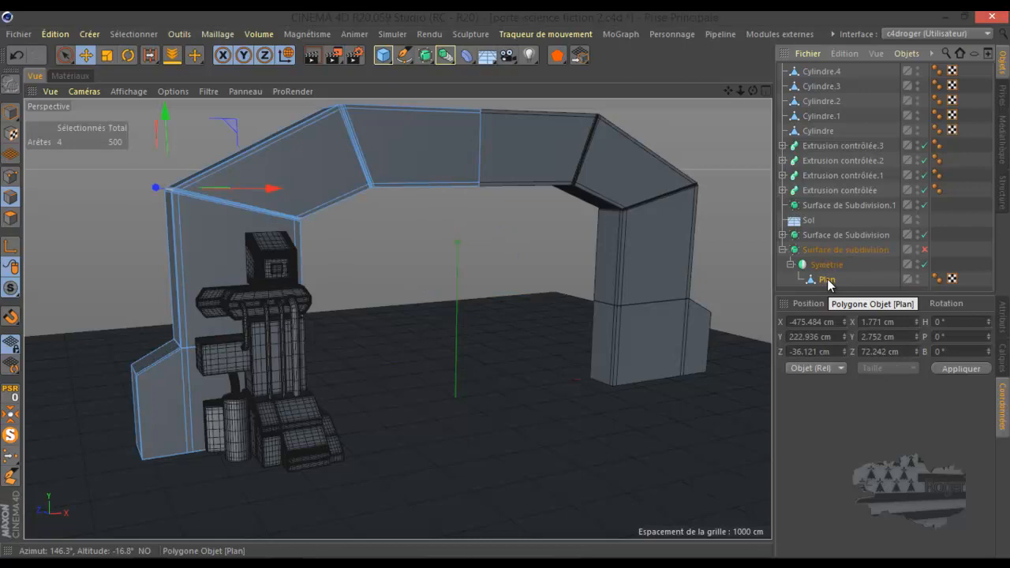
{"action": "left_click", "coordinate": [64, 54]}
{"action": "left_click", "coordinate": [11, 176]}
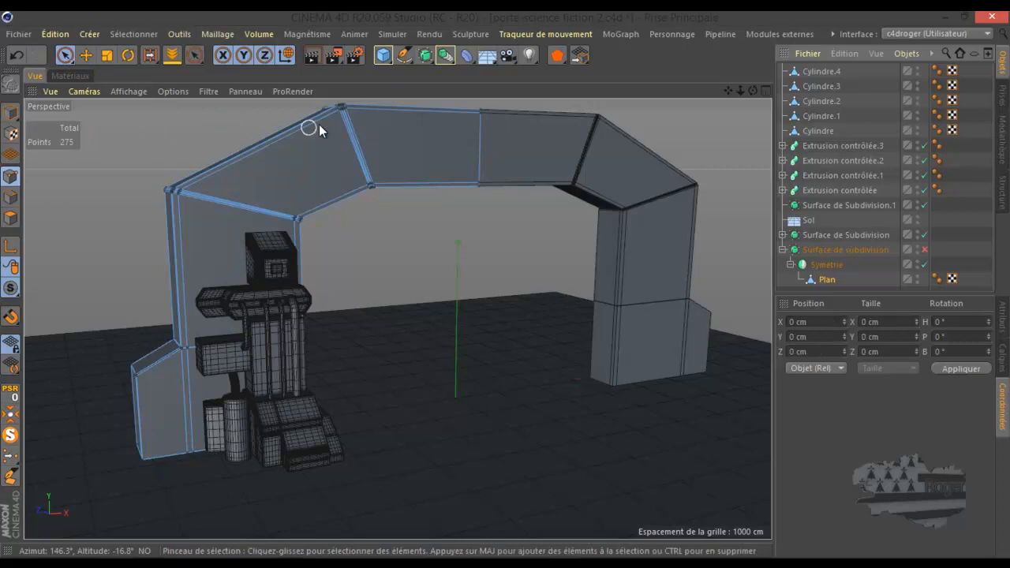
- Try to move the two front points at the middle of the arch's top edge along X, then undo and deselect
{"action": "left_click", "coordinate": [480, 111]}
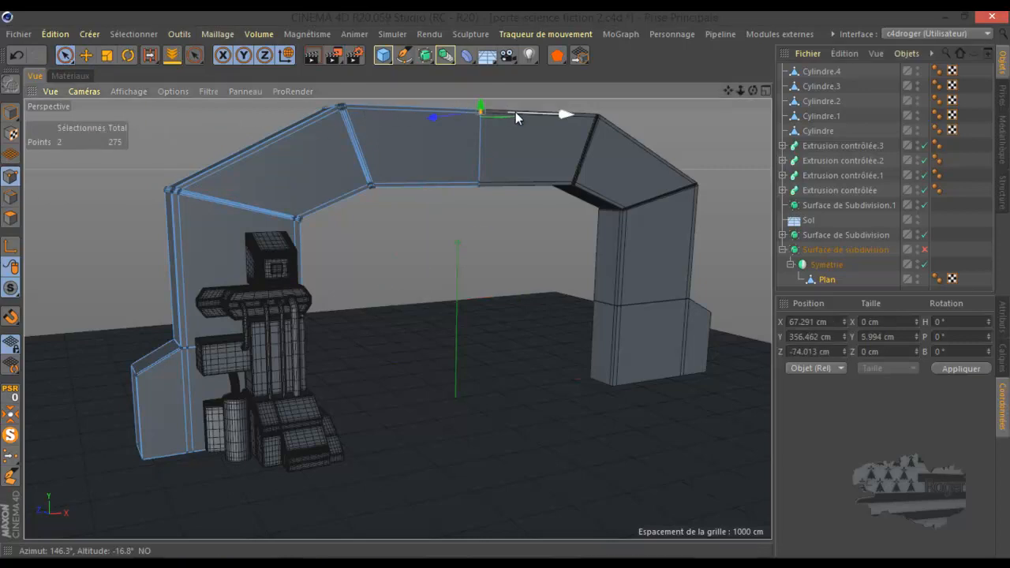
{"action": "scroll", "coordinate": [478, 172], "scroll_direction": "down", "scroll_amount": 2}
{"action": "scroll", "coordinate": [483, 107], "scroll_direction": "up", "scroll_amount": 5}
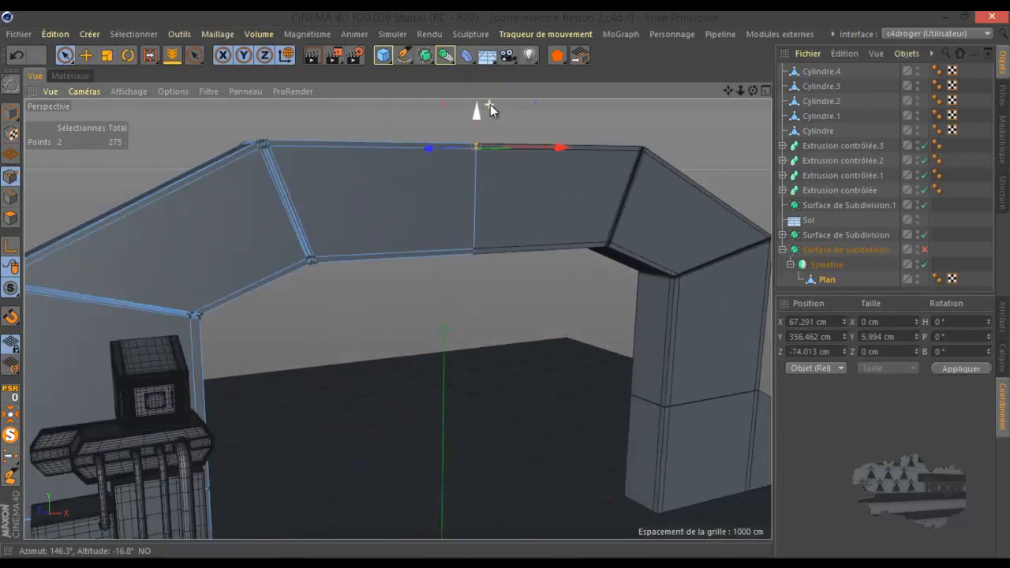
{"action": "left_click_drag", "start_coordinate": [752, 90], "coordinate": [508, 291]}
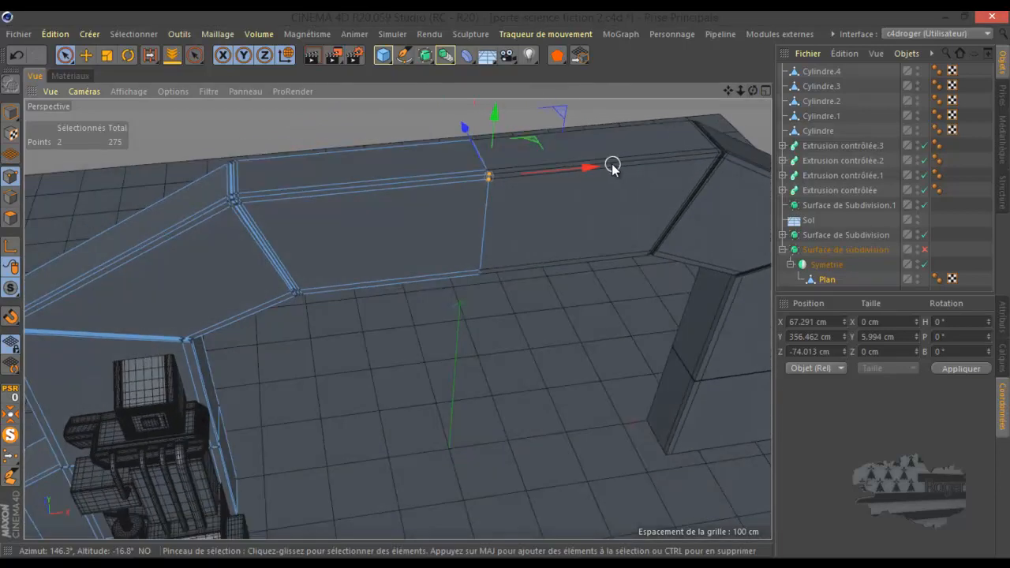
{"action": "left_click_drag", "start_coordinate": [589, 168], "coordinate": [536, 180]}
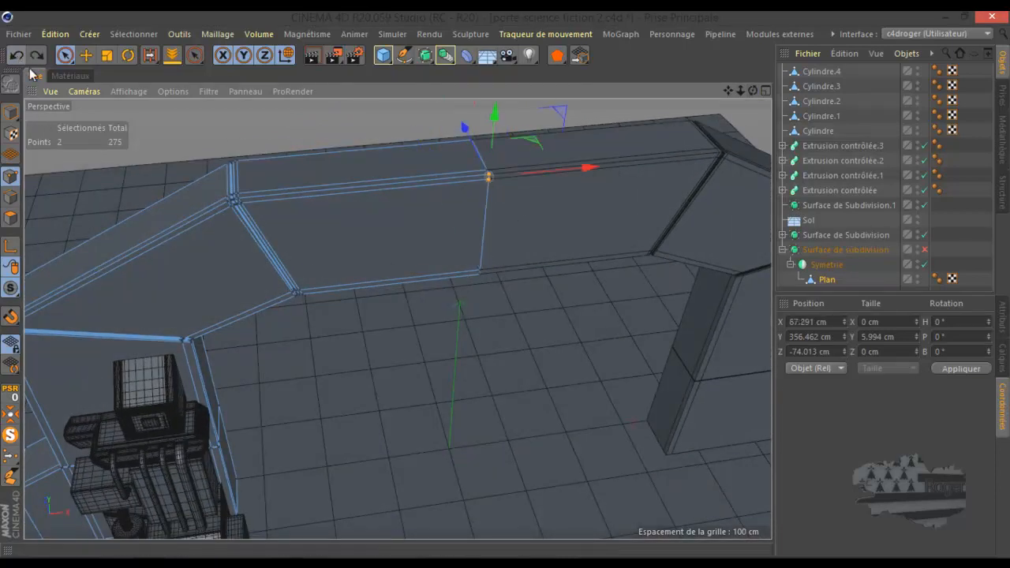
{"action": "left_click", "coordinate": [576, 329]}
{"action": "scroll", "coordinate": [566, 257], "scroll_direction": "down", "scroll_amount": 2}
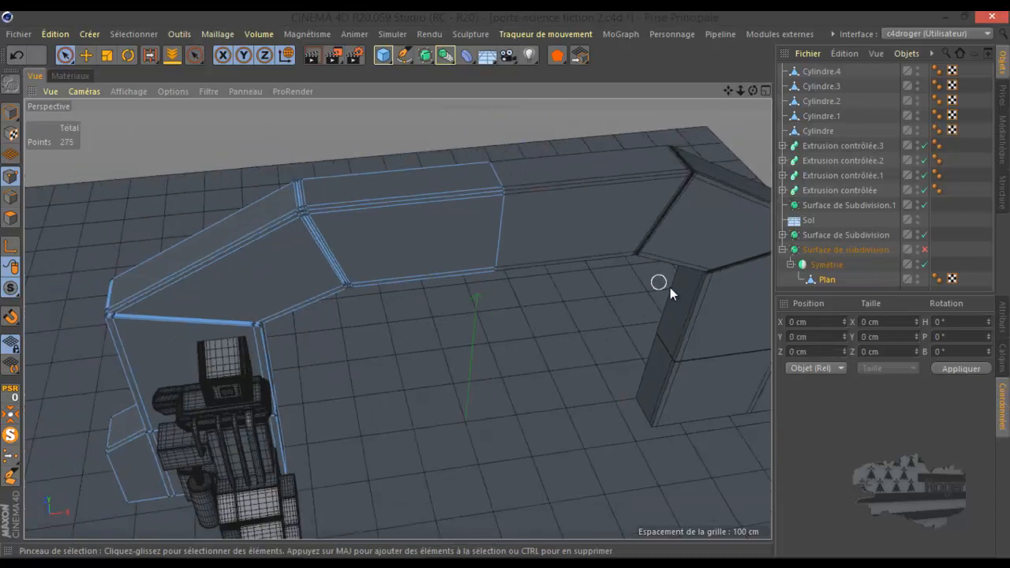
- Make the Symétrie object editable and select the Plan mesh inside it
{"action": "left_click", "coordinate": [829, 266]}
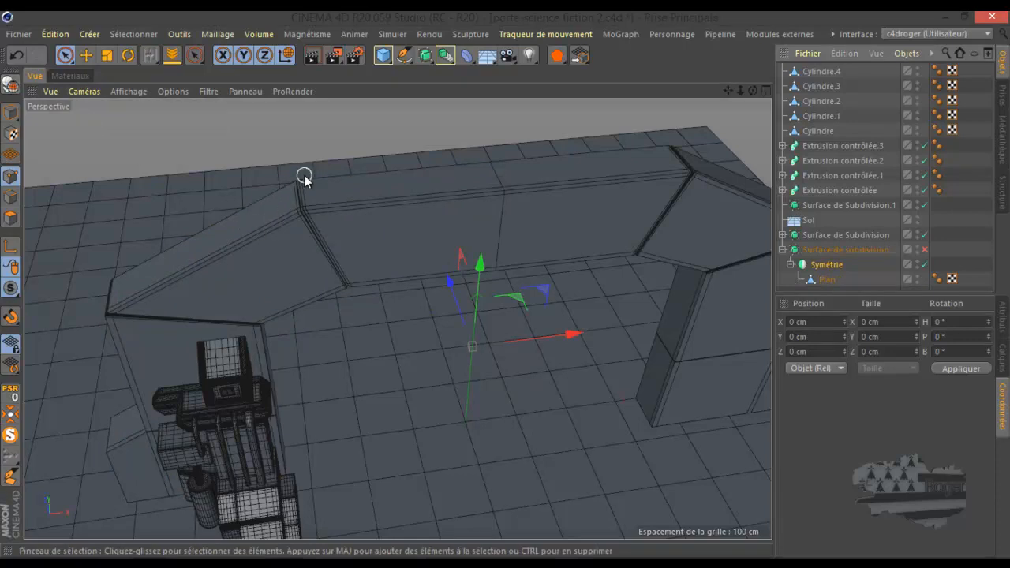
{"action": "key", "text": "c"}
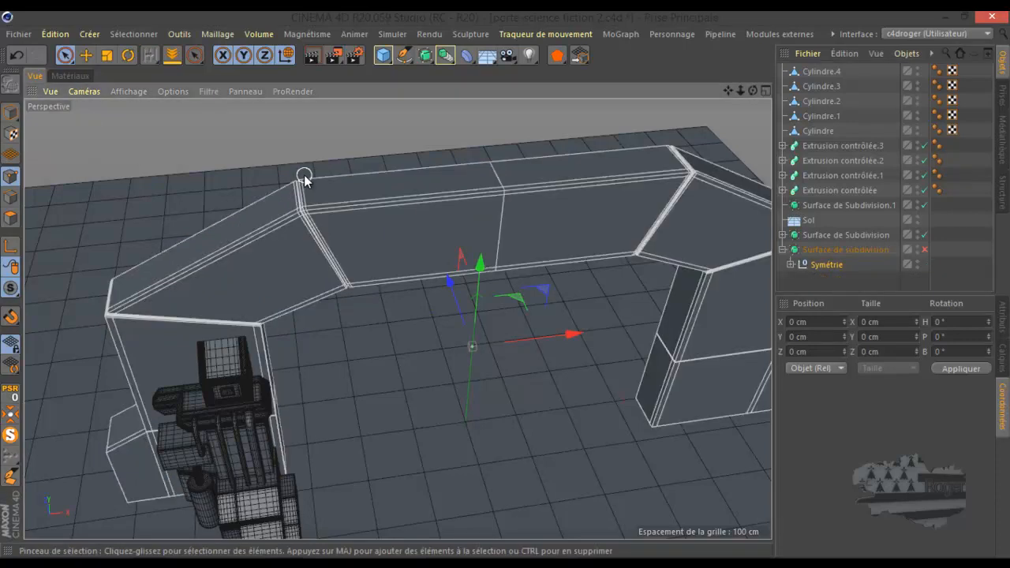
{"action": "left_click", "coordinate": [791, 266]}
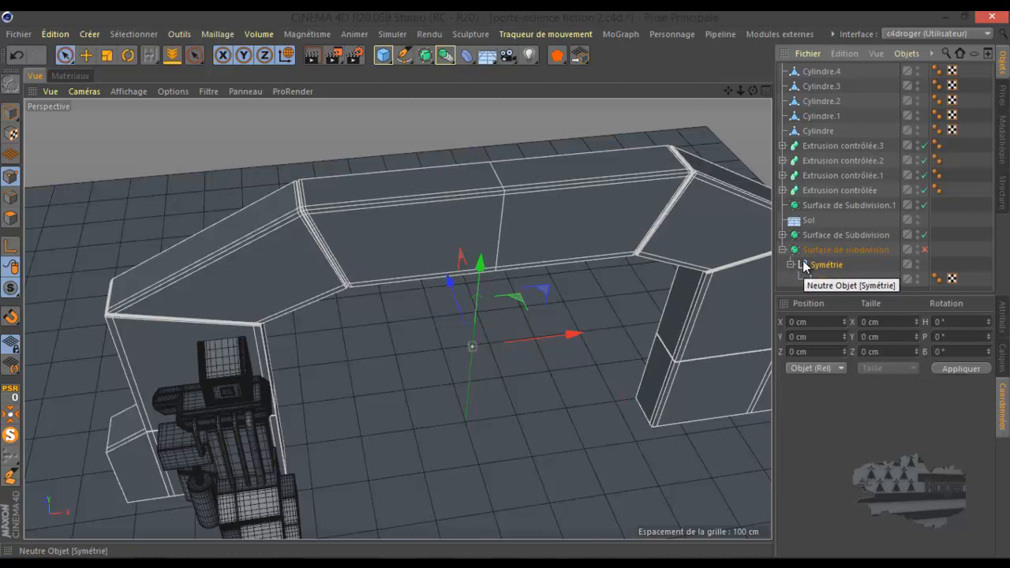
{"action": "left_click", "coordinate": [827, 280]}
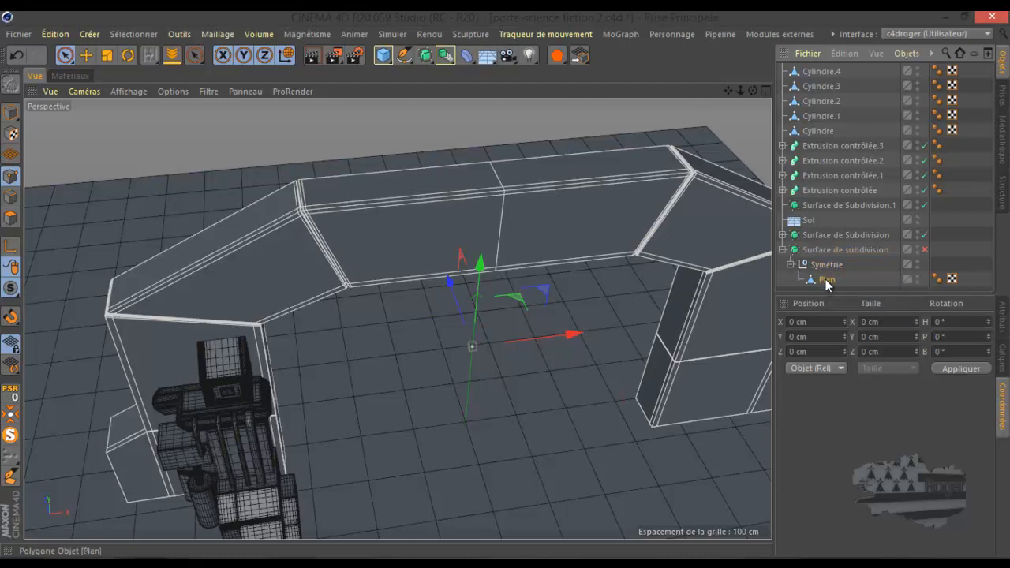
- Try to move the three points at the middle of the front top edge along X, then undo the move
{"action": "left_click", "coordinate": [502, 189]}
{"action": "mouse_move", "coordinate": [600, 183]}
{"action": "left_mouse_down"}
{"action": "mouse_move", "coordinate": [563, 193]}
{"action": "mouse_move", "coordinate": [621, 191]}
{"action": "mouse_move", "coordinate": [519, 206]}
{"action": "mouse_move", "coordinate": [580, 201]}
{"action": "left_mouse_up"}
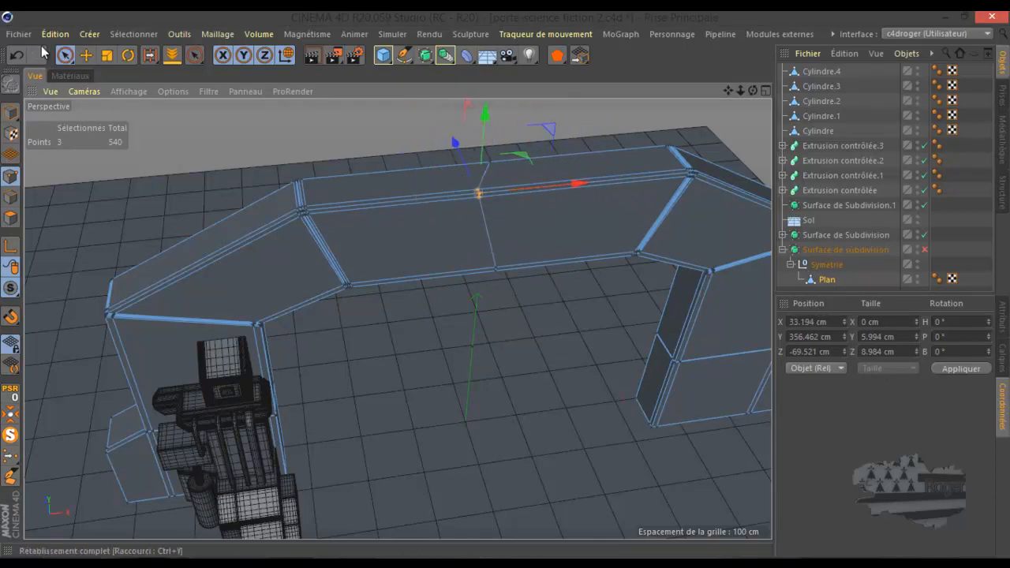
{"action": "left_click", "coordinate": [16, 54]}
- Undo the recent changes back to the live Symétrie object
{"action": "scroll", "coordinate": [513, 207], "scroll_direction": "up", "scroll_amount": 8}
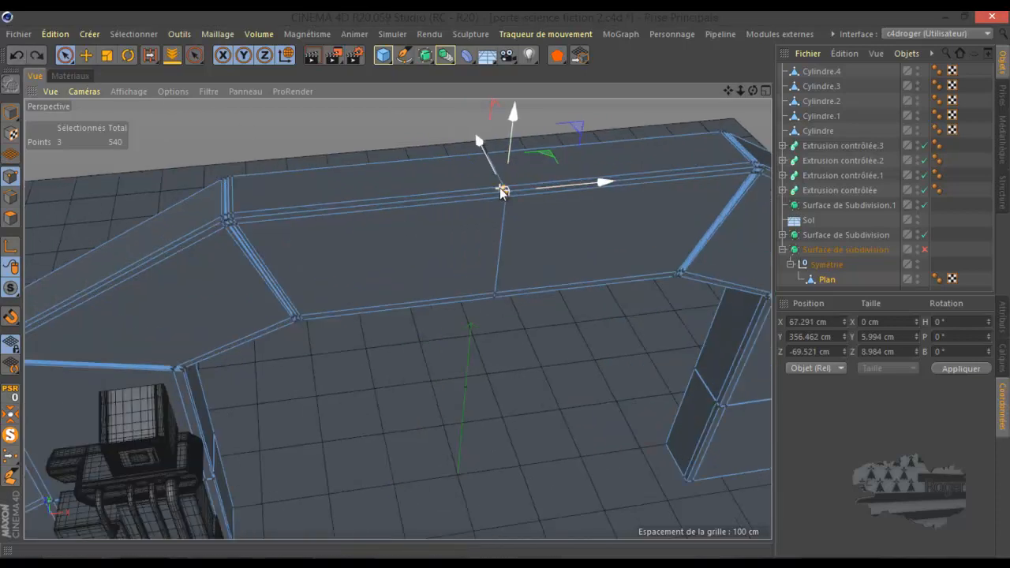
{"action": "scroll", "coordinate": [523, 238], "scroll_direction": "up", "scroll_amount": 3}
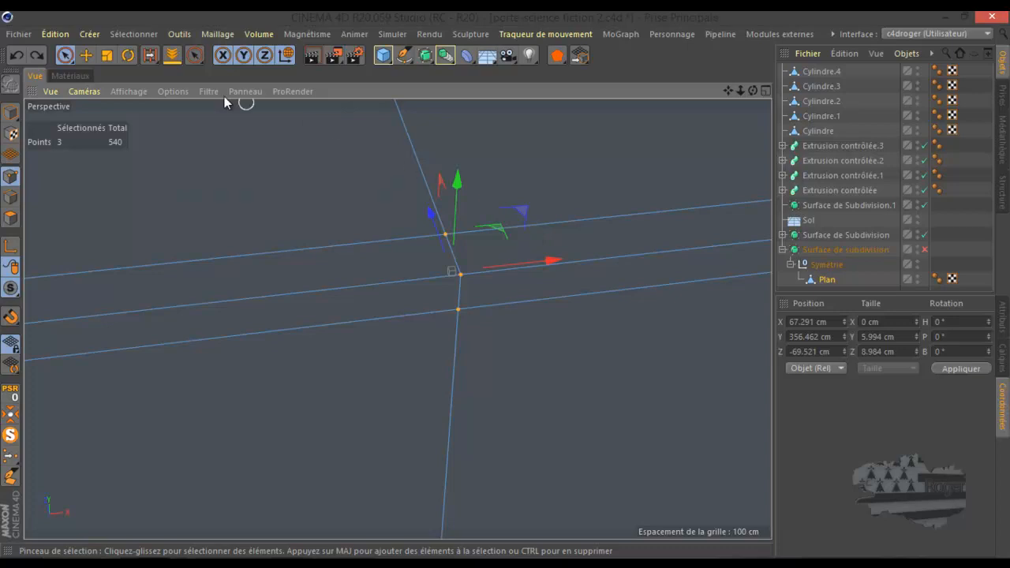
{"action": "left_click", "coordinate": [16, 55]}
{"action": "left_click", "coordinate": [15, 55]}
{"action": "left_click", "coordinate": [16, 55]}
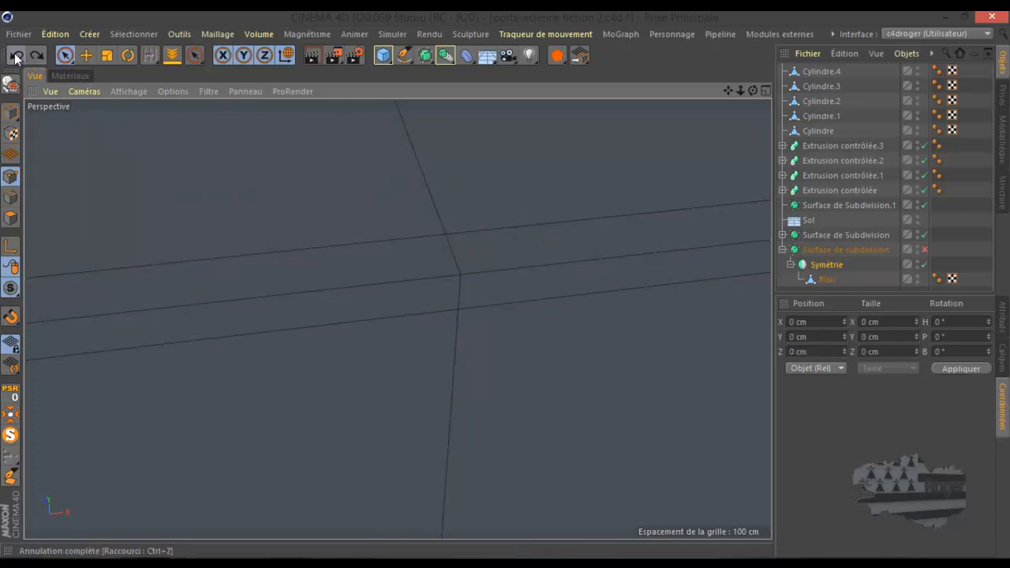
- Select the three seam points on the Plan's front top edge and shift them slightly along X, to about 67.18 cm
{"action": "left_click", "coordinate": [827, 281]}
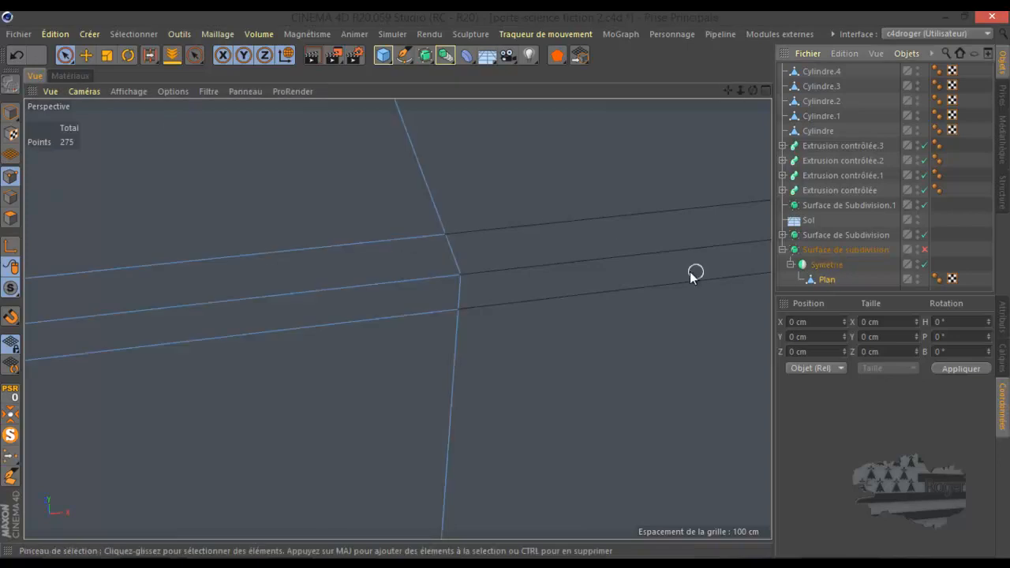
{"action": "left_click_drag", "start_coordinate": [444, 235], "coordinate": [460, 311]}
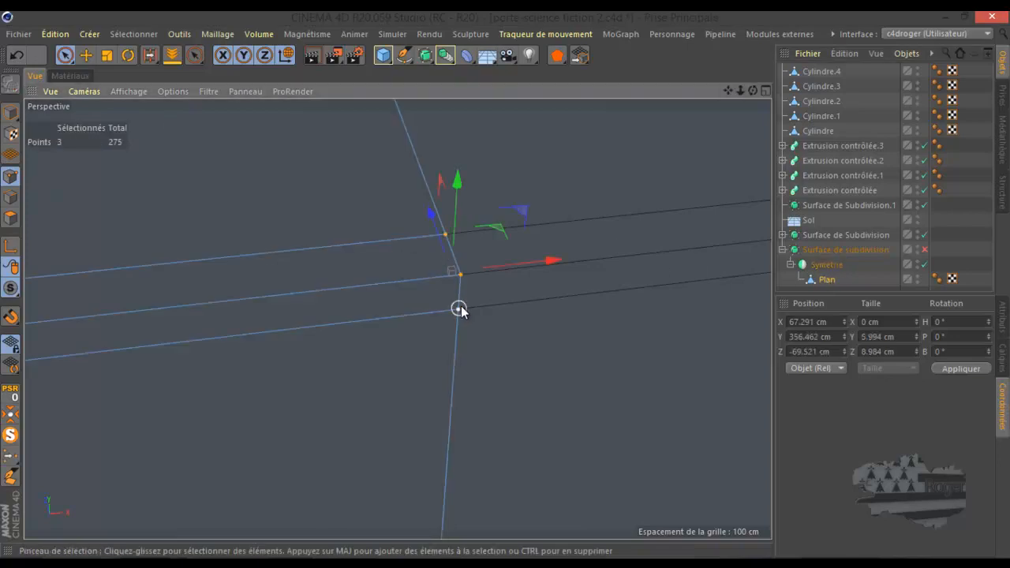
{"action": "left_click_drag", "start_coordinate": [531, 265], "coordinate": [531, 266]}
{"action": "scroll", "coordinate": [468, 292], "scroll_direction": "up", "scroll_amount": 4}
{"action": "scroll", "coordinate": [473, 289], "scroll_direction": "down", "scroll_amount": 2}
- Make the Symétrie object editable and select the Plan mesh inside it to work on the seam
{"action": "left_click", "coordinate": [821, 265]}
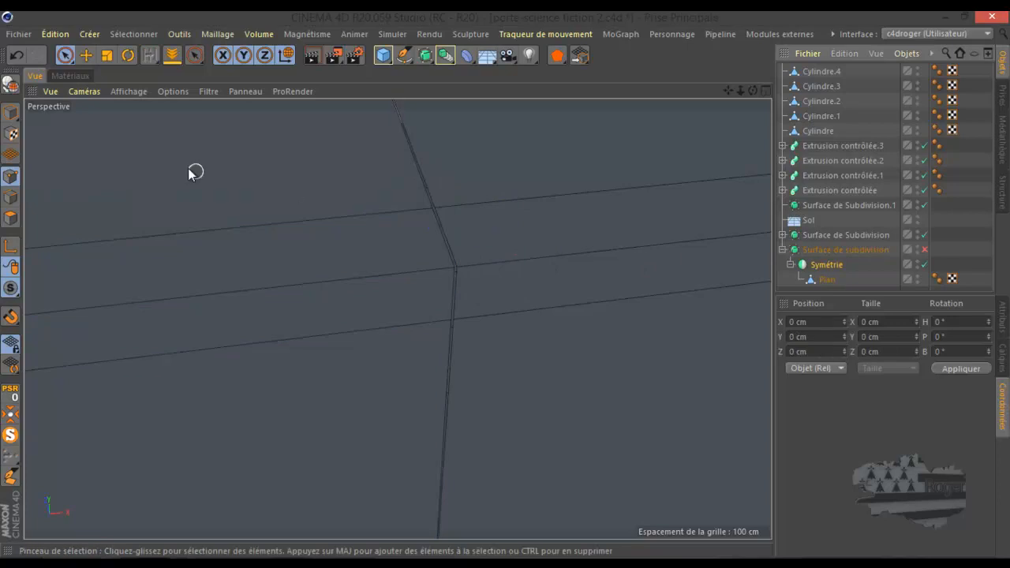
{"action": "left_click", "coordinate": [11, 82]}
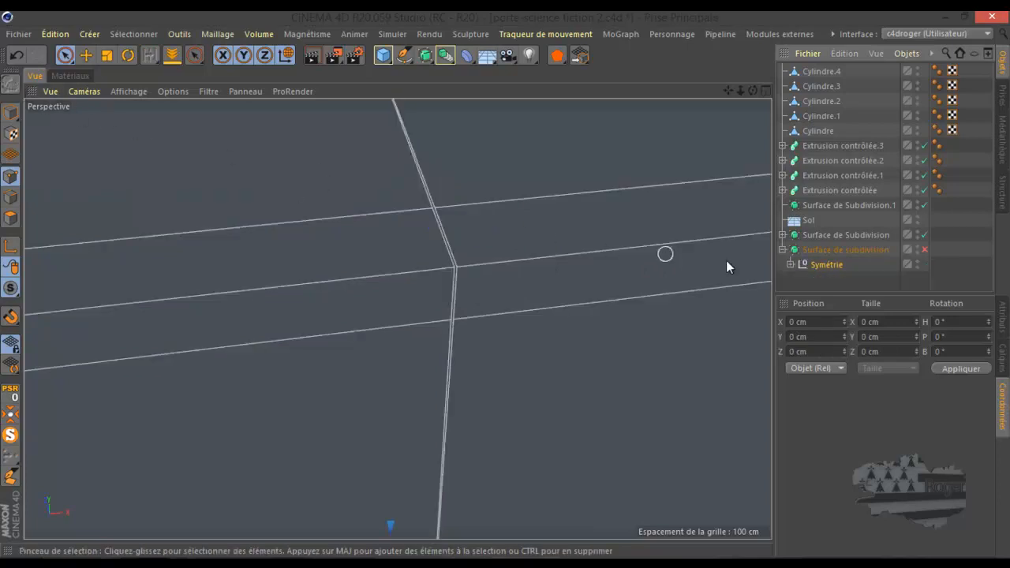
{"action": "left_click", "coordinate": [790, 265]}
{"action": "left_click", "coordinate": [825, 280]}
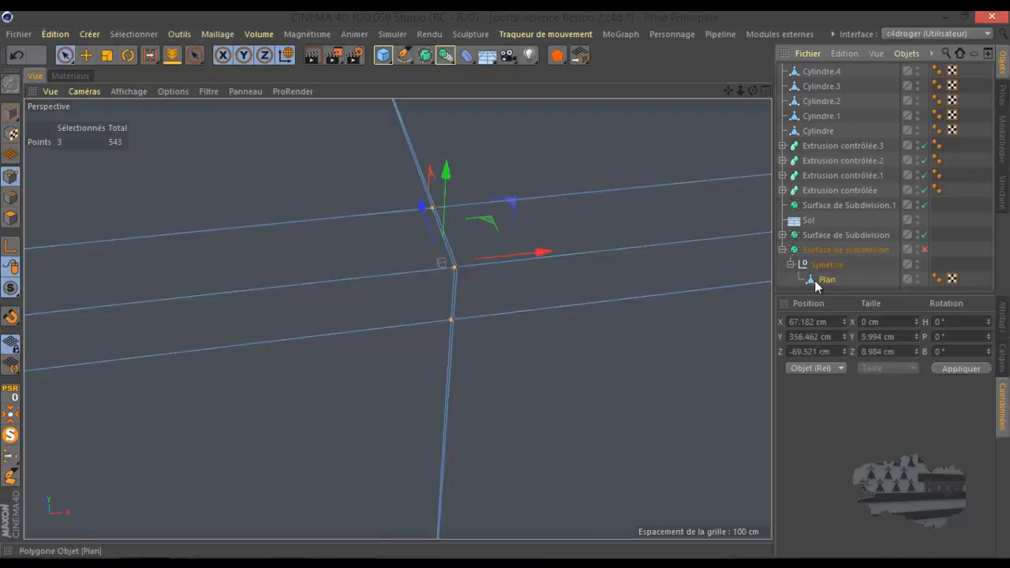
- Try to move the middle seam point along X to separate it from its duplicate, then undo the move
{"action": "left_click", "coordinate": [449, 272]}
{"action": "left_click_drag", "start_coordinate": [557, 262], "coordinate": [513, 263]}
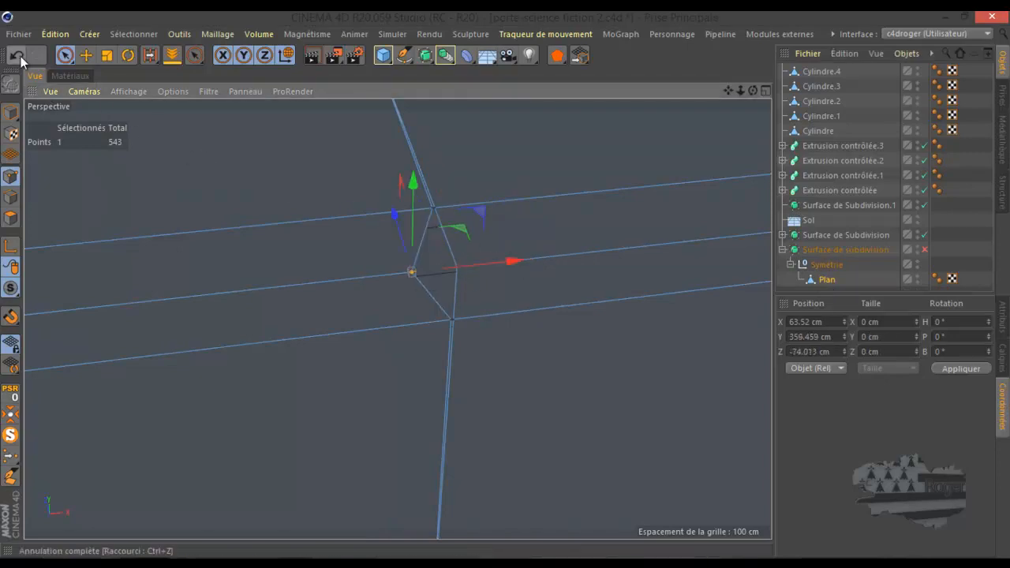
{"action": "left_click", "coordinate": [19, 57]}
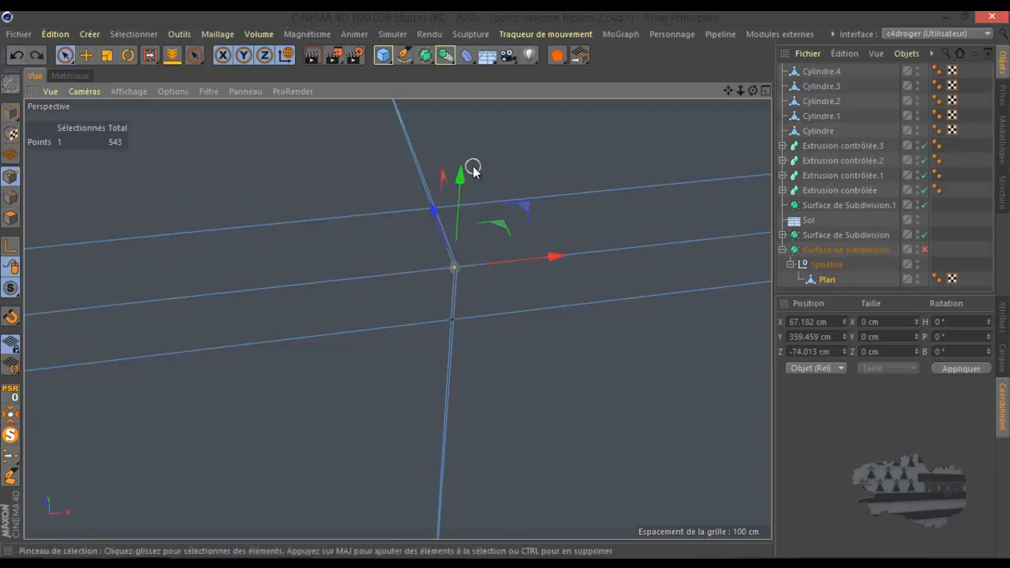
- Weld the two neighbouring seam points on the upper of the three edge lines with Soudure
{"action": "scroll", "coordinate": [472, 167], "scroll_direction": "up", "scroll_amount": 3}
{"action": "scroll", "coordinate": [472, 167], "scroll_direction": "up", "scroll_amount": 1}
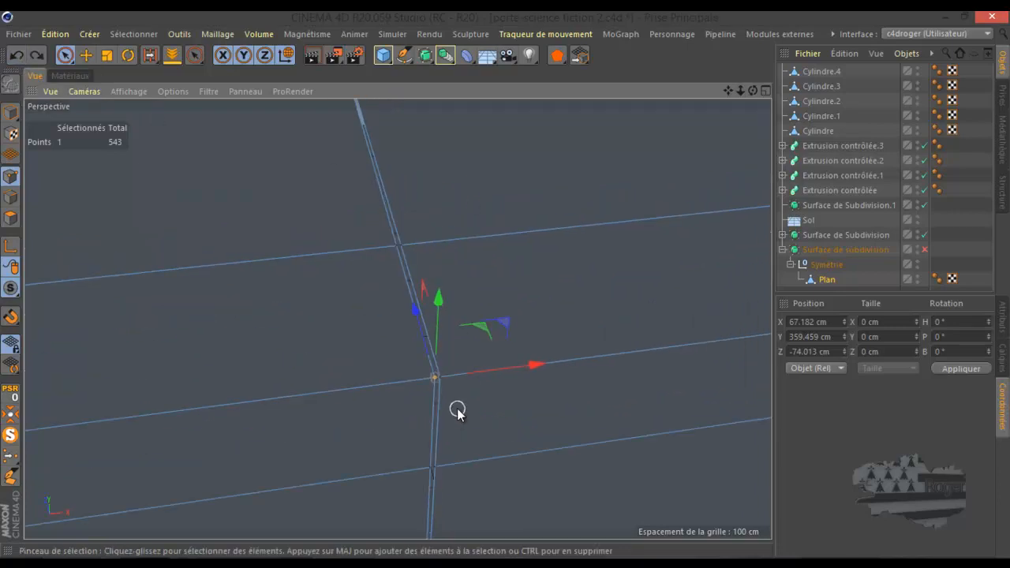
{"action": "scroll", "coordinate": [458, 411], "scroll_direction": "down", "scroll_amount": 2}
{"action": "scroll", "coordinate": [458, 410], "scroll_direction": "up", "scroll_amount": 2}
{"action": "scroll", "coordinate": [456, 402], "scroll_direction": "up", "scroll_amount": 1}
{"action": "scroll", "coordinate": [456, 395], "scroll_direction": "down", "scroll_amount": 1}
{"action": "scroll", "coordinate": [455, 395], "scroll_direction": "down", "scroll_amount": 1}
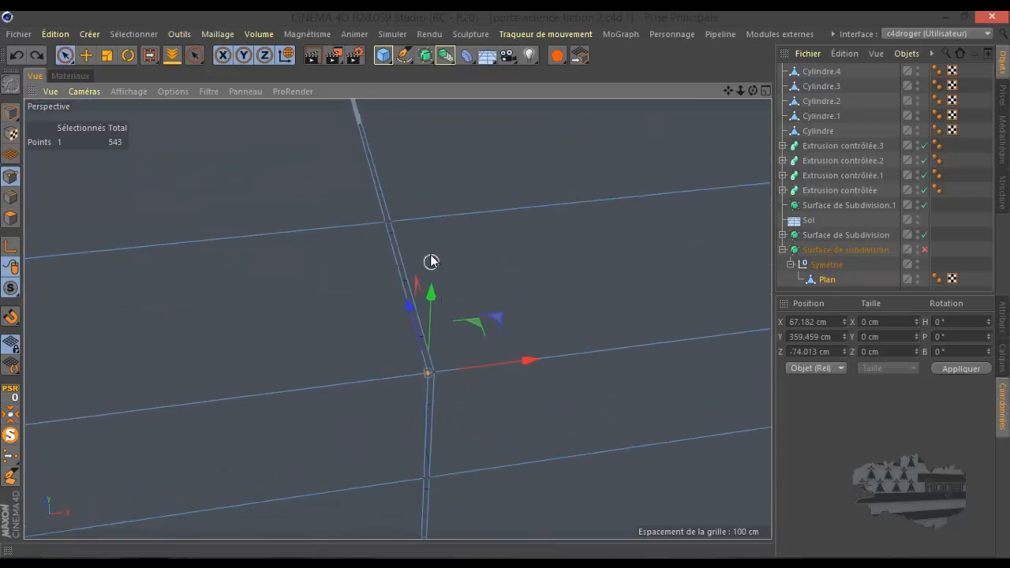
{"action": "left_click", "coordinate": [405, 219]}
{"action": "left_click", "coordinate": [384, 222]}
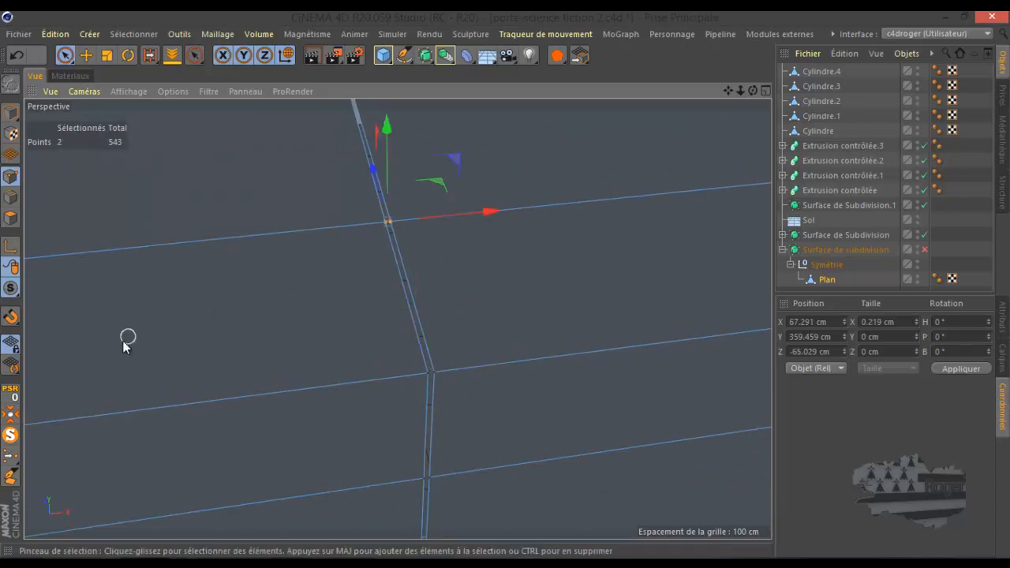
{"action": "right_click", "coordinate": [181, 287]}
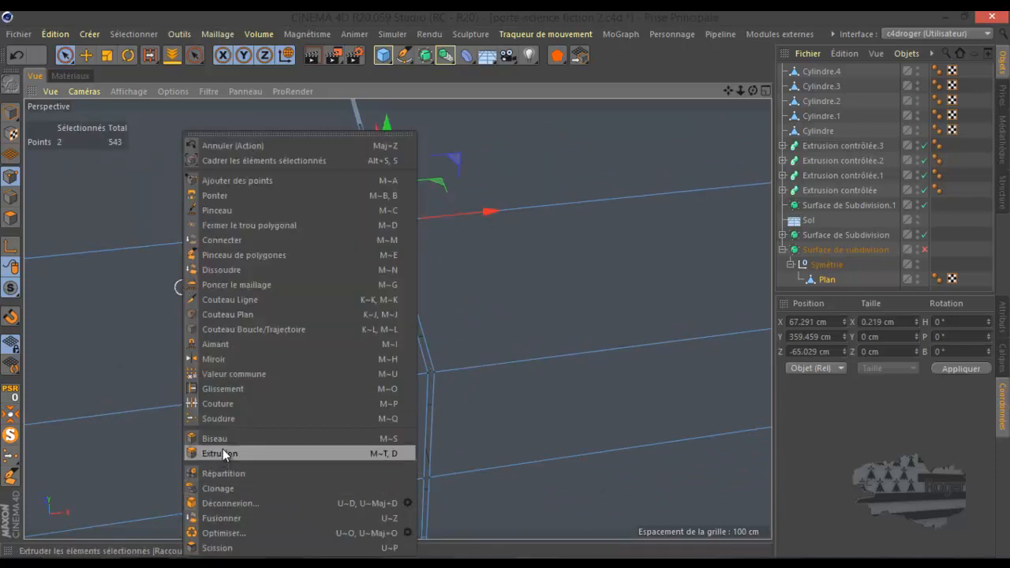
{"action": "left_click", "coordinate": [224, 419]}
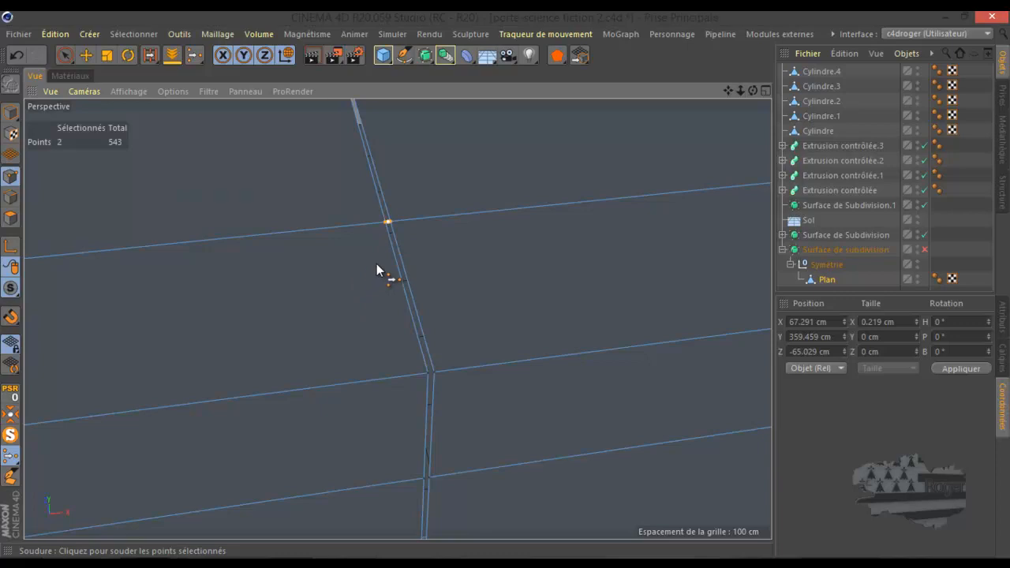
{"action": "scroll", "coordinate": [474, 216], "scroll_direction": "up", "scroll_amount": 4}
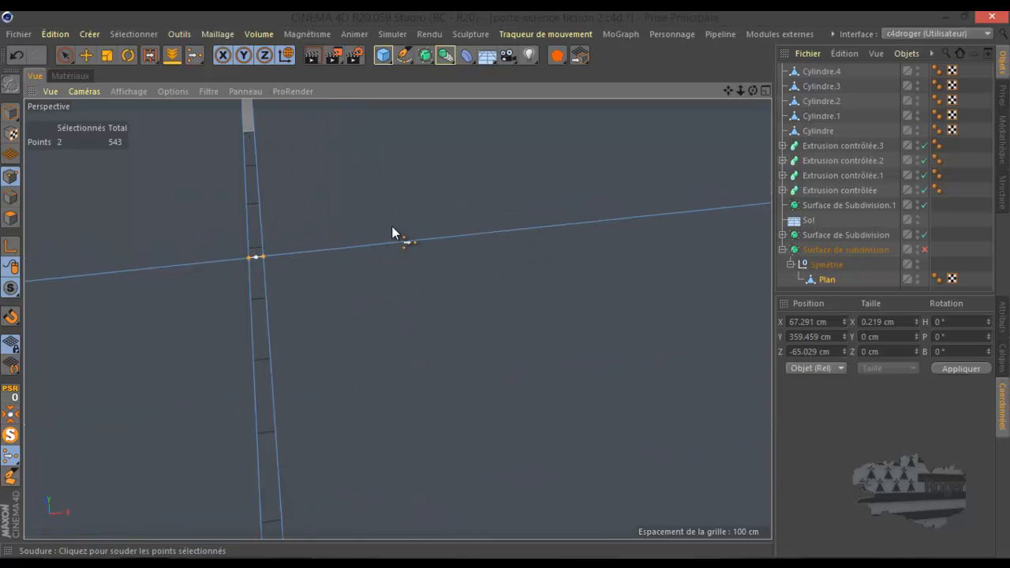
{"action": "scroll", "coordinate": [237, 272], "scroll_direction": "up", "scroll_amount": 3}
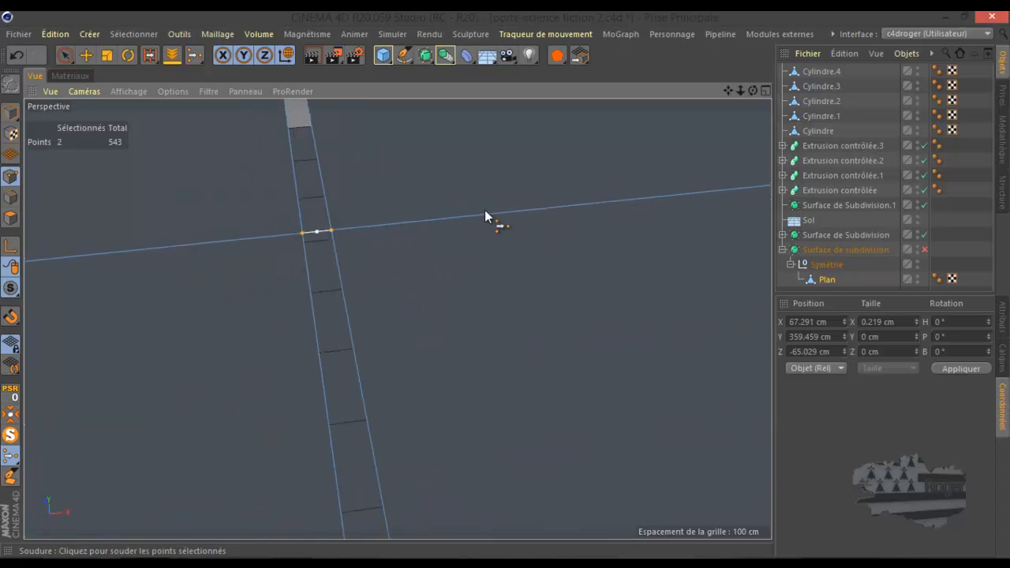
{"action": "left_click", "coordinate": [373, 244]}
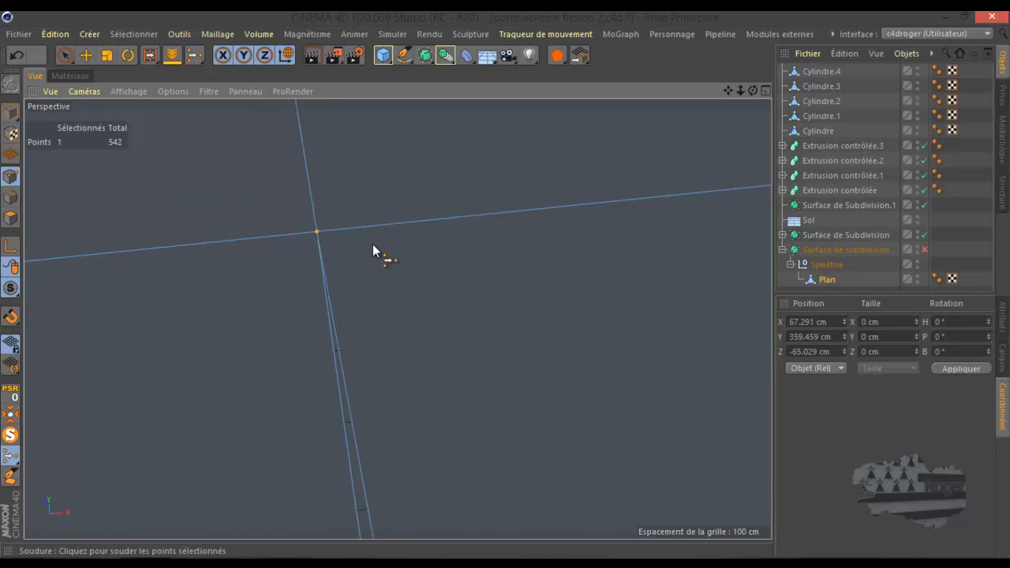
- Weld the remaining two pairs of duplicate seam points, on the middle and lower lines of the front top edge
{"action": "key", "text": "space"}
{"action": "scroll", "coordinate": [373, 244], "scroll_direction": "down", "scroll_amount": 5}
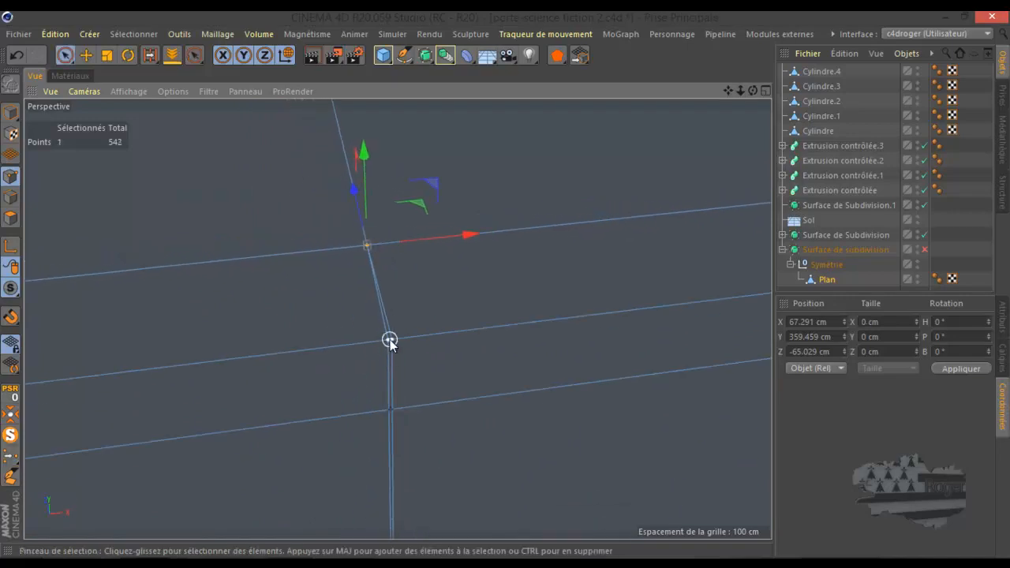
{"action": "key", "text": "space"}
{"action": "left_click", "coordinate": [390, 345]}
{"action": "key", "text": "space"}
{"action": "left_click", "coordinate": [390, 409]}
{"action": "key", "text": "space"}
{"action": "left_click", "coordinate": [532, 350]}
{"action": "scroll", "coordinate": [492, 359], "scroll_direction": "down", "scroll_amount": 3}
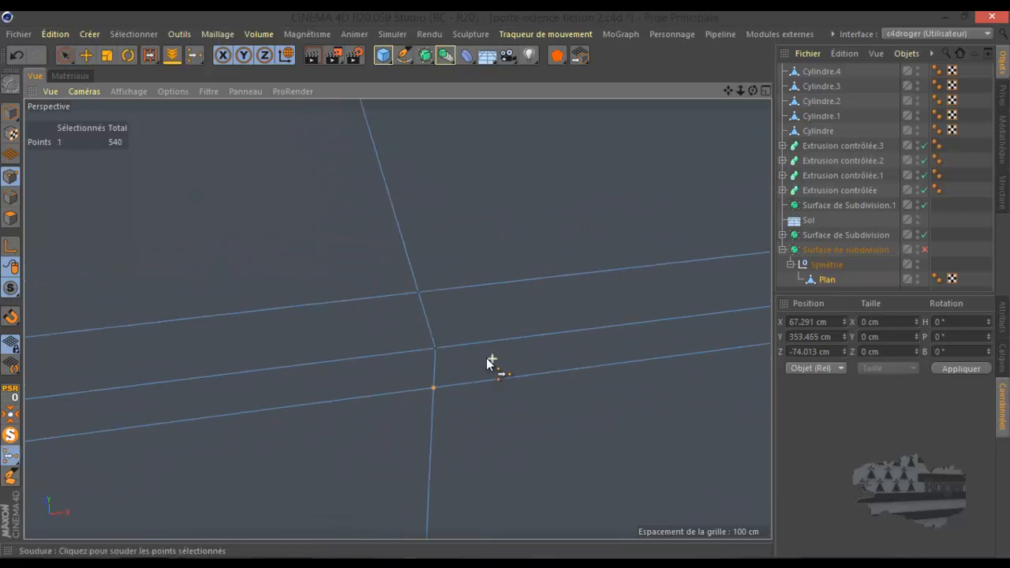
{"action": "scroll", "coordinate": [449, 330], "scroll_direction": "down", "scroll_amount": 5}
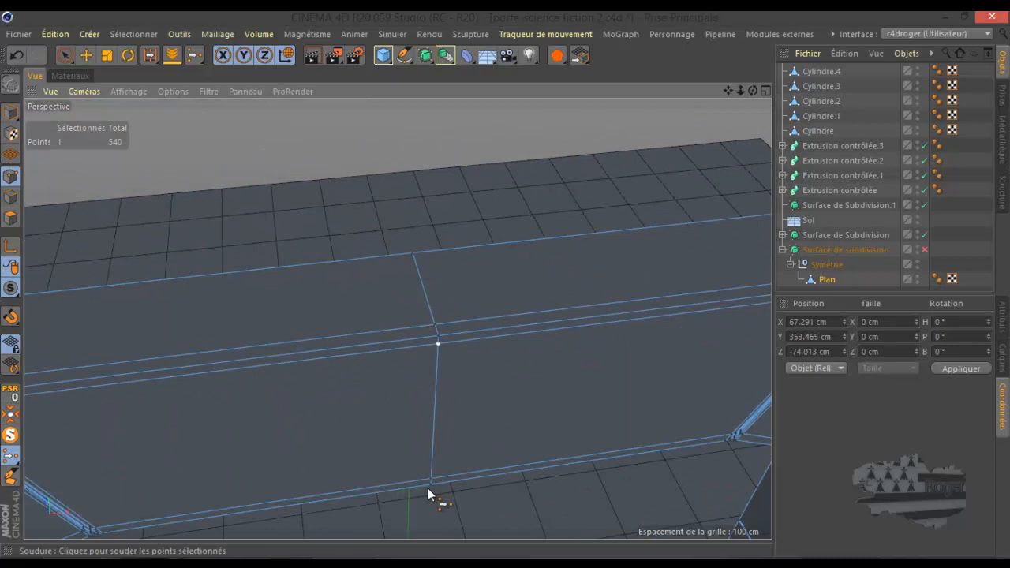
{"action": "scroll", "coordinate": [428, 483], "scroll_direction": "up", "scroll_amount": 3}
{"action": "scroll", "coordinate": [439, 463], "scroll_direction": "down", "scroll_amount": 5}
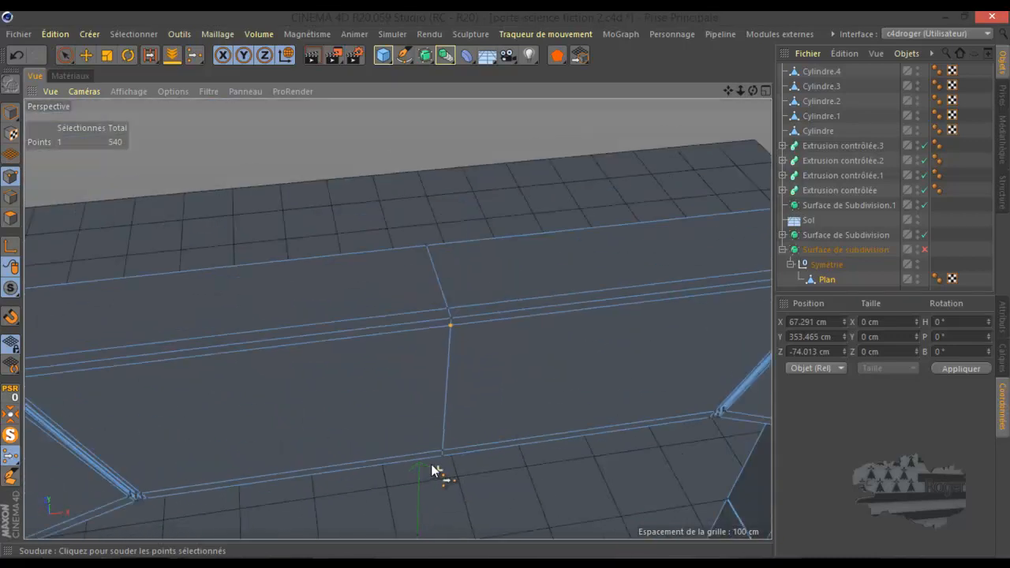
- Try to raise the sloping top polygon at the left end of the arch along Y, then undo the move
{"action": "scroll", "coordinate": [449, 355], "scroll_direction": "up", "scroll_amount": 4}
{"action": "scroll", "coordinate": [454, 337], "scroll_direction": "up", "scroll_amount": 2}
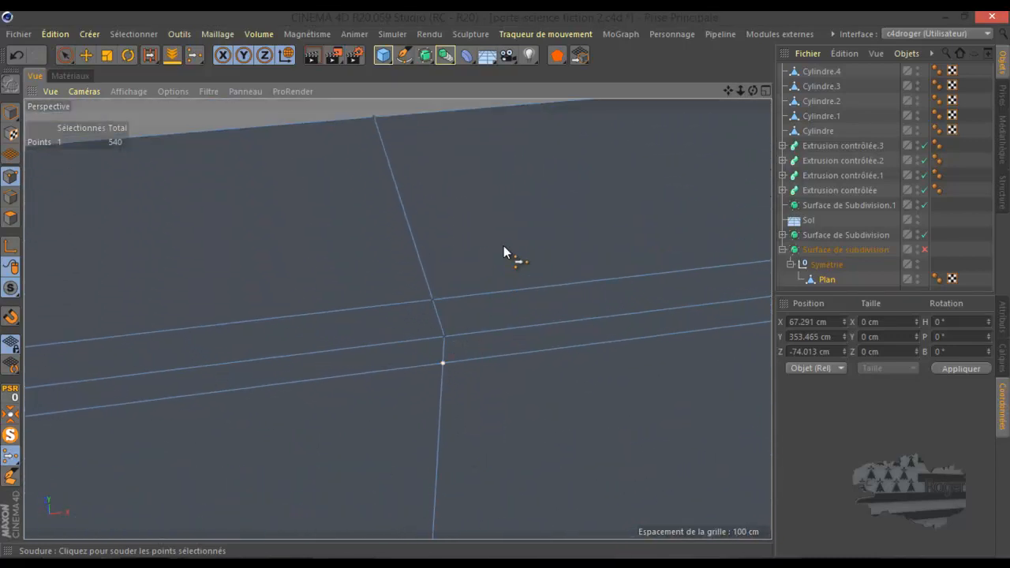
{"action": "key", "text": "space"}
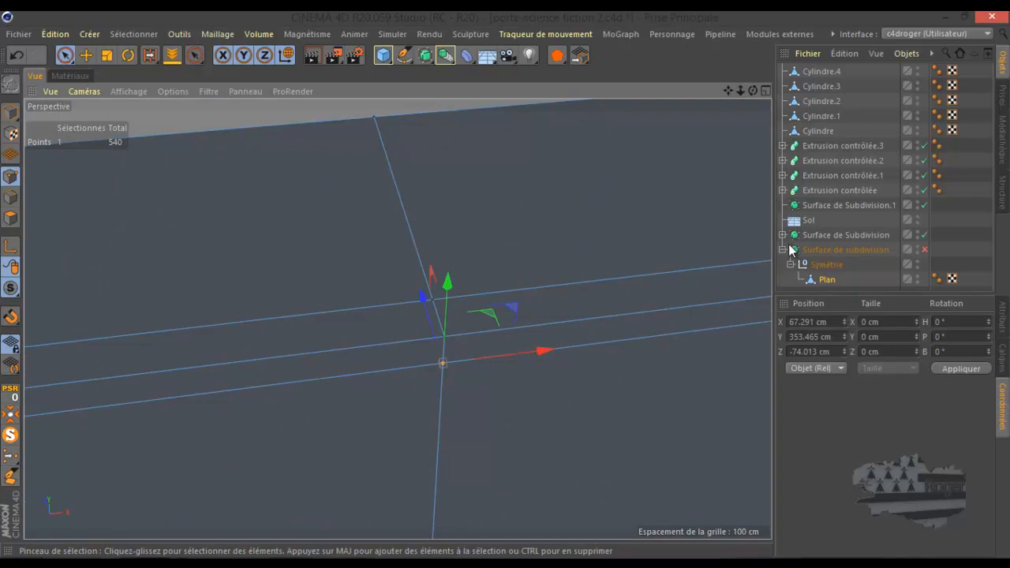
{"action": "scroll", "coordinate": [504, 252], "scroll_direction": "down", "scroll_amount": 2}
{"action": "scroll", "coordinate": [531, 212], "scroll_direction": "down", "scroll_amount": 4}
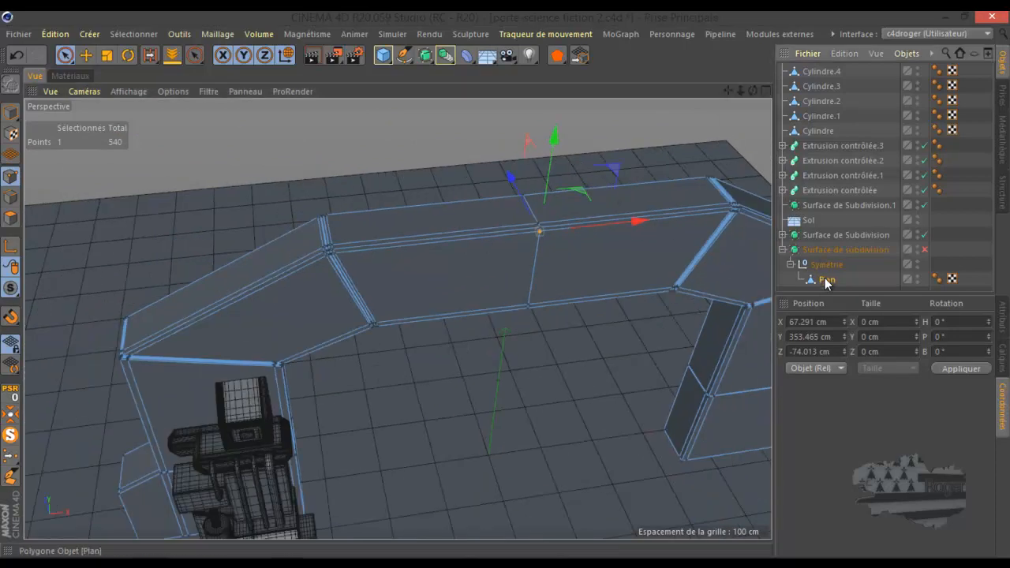
{"action": "left_click", "coordinate": [11, 218]}
{"action": "left_click", "coordinate": [197, 286]}
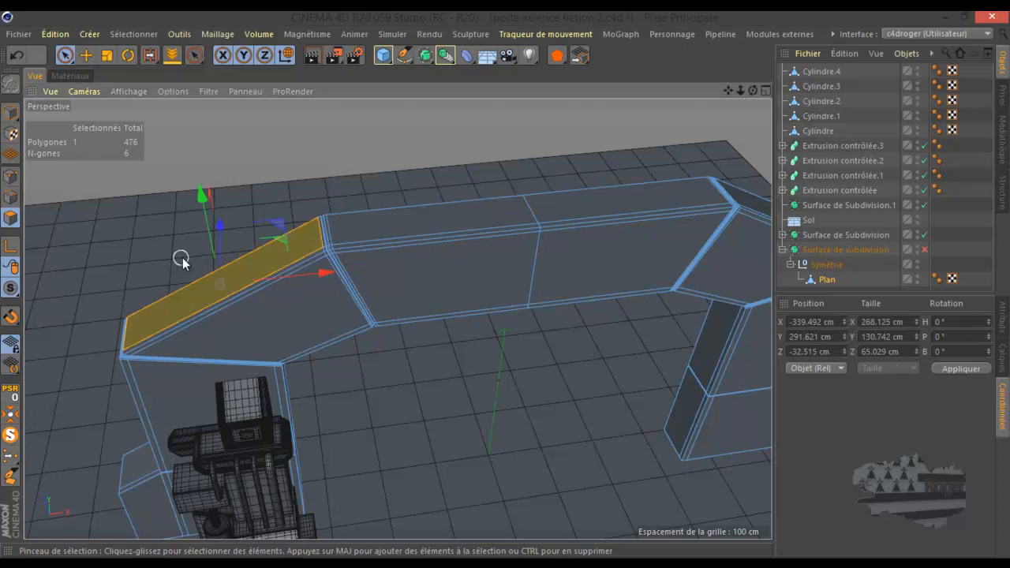
{"action": "left_click_drag", "start_coordinate": [198, 192], "coordinate": [195, 156]}
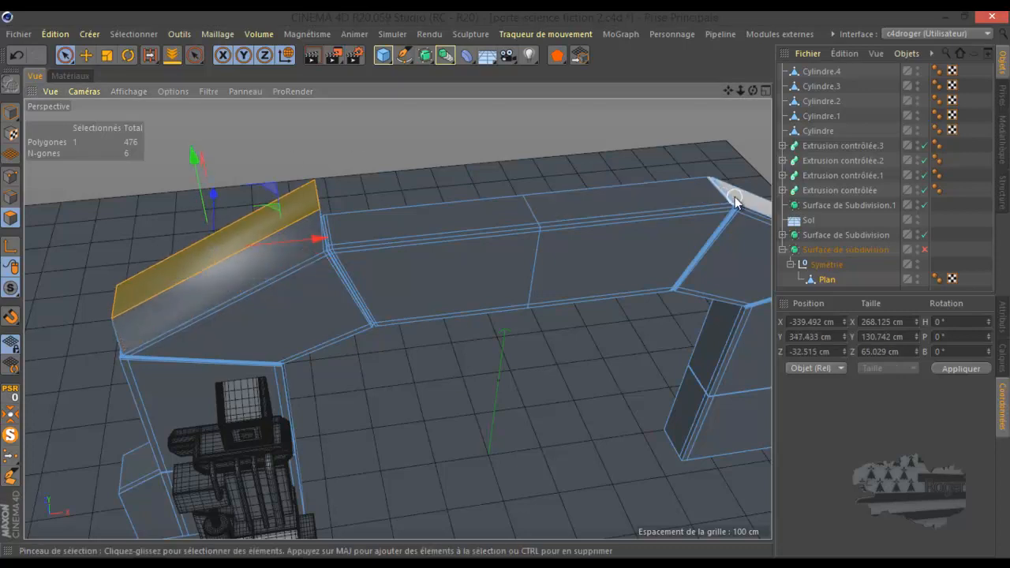
{"action": "left_click", "coordinate": [16, 56]}
{"action": "left_click", "coordinate": [417, 154]}
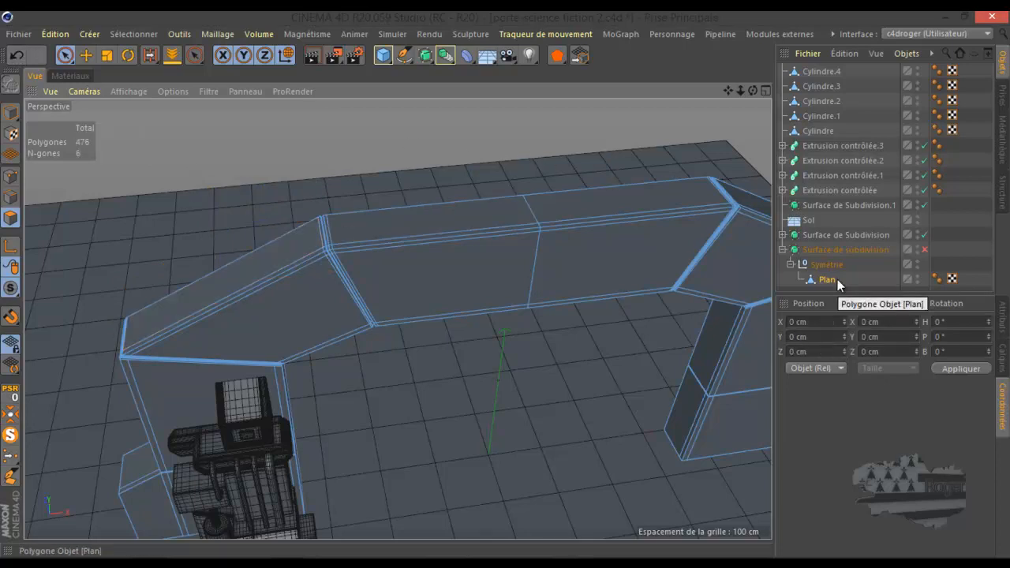
{"action": "scroll", "coordinate": [336, 280], "scroll_direction": "down", "scroll_amount": 2}
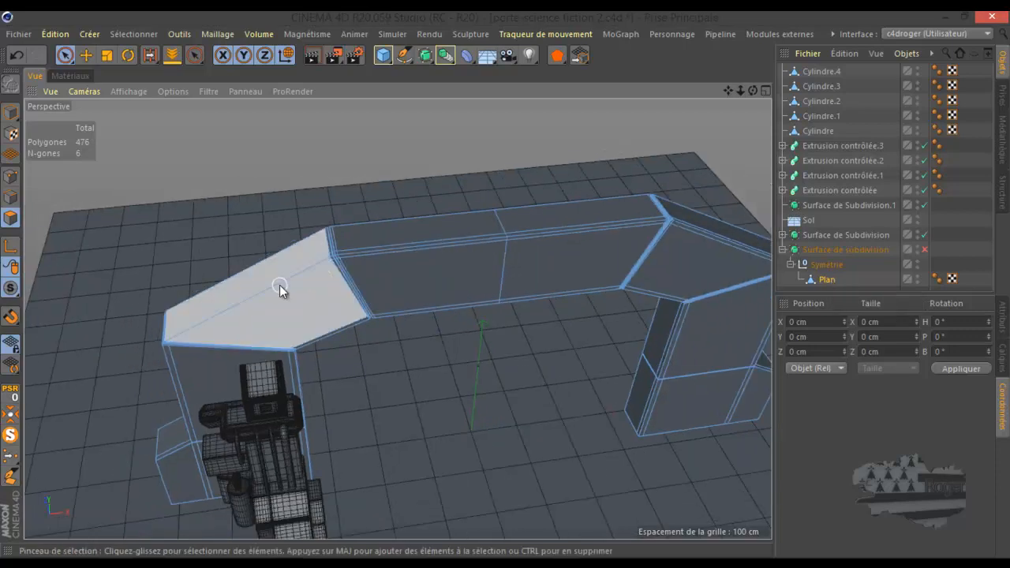
{"action": "scroll", "coordinate": [543, 250], "scroll_direction": "up", "scroll_amount": 3}
{"action": "scroll", "coordinate": [543, 249], "scroll_direction": "down", "scroll_amount": 2}
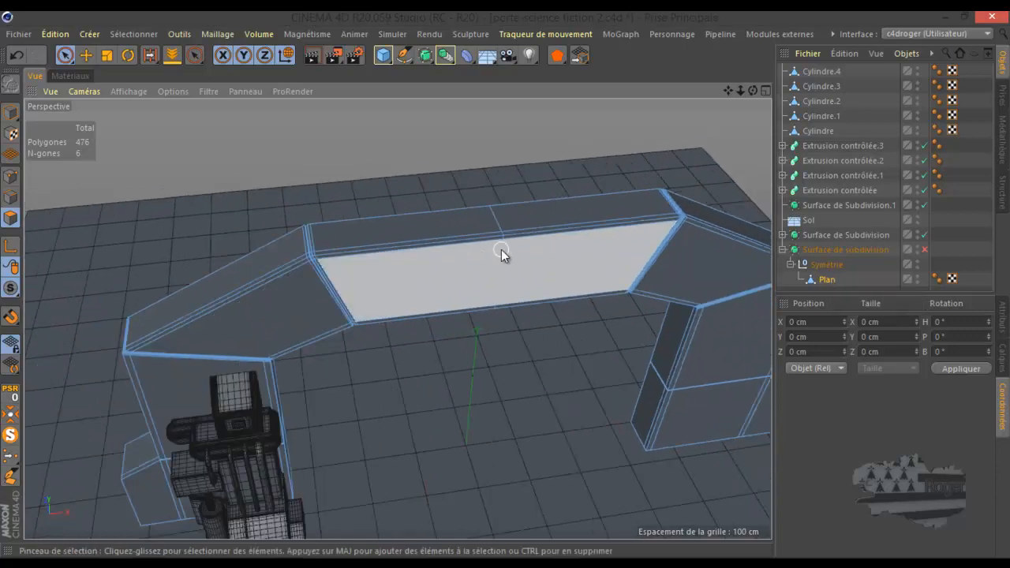
{"action": "scroll", "coordinate": [424, 251], "scroll_direction": "down", "scroll_amount": 2}
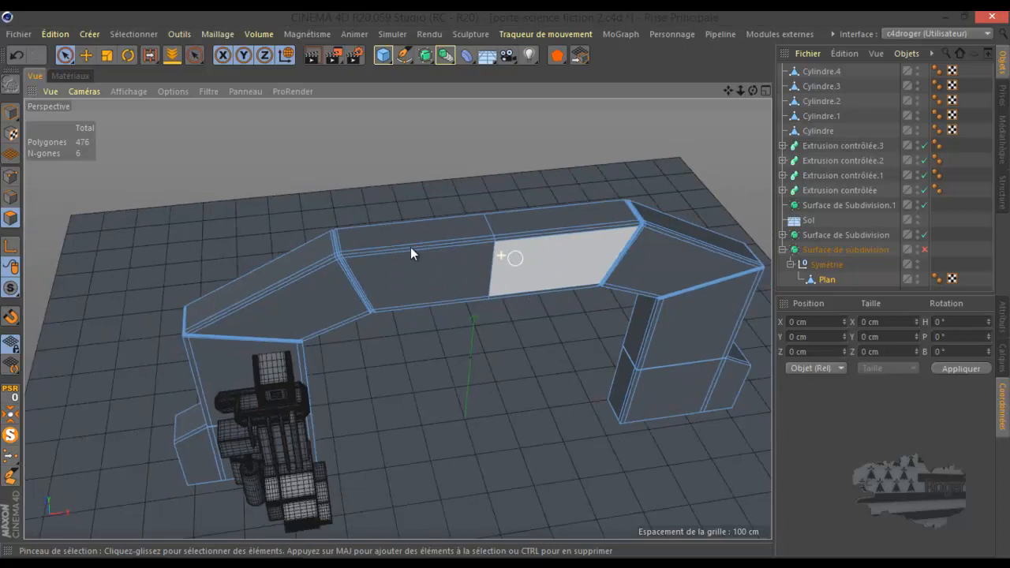
{"action": "scroll", "coordinate": [424, 251], "scroll_direction": "down", "scroll_amount": 1}
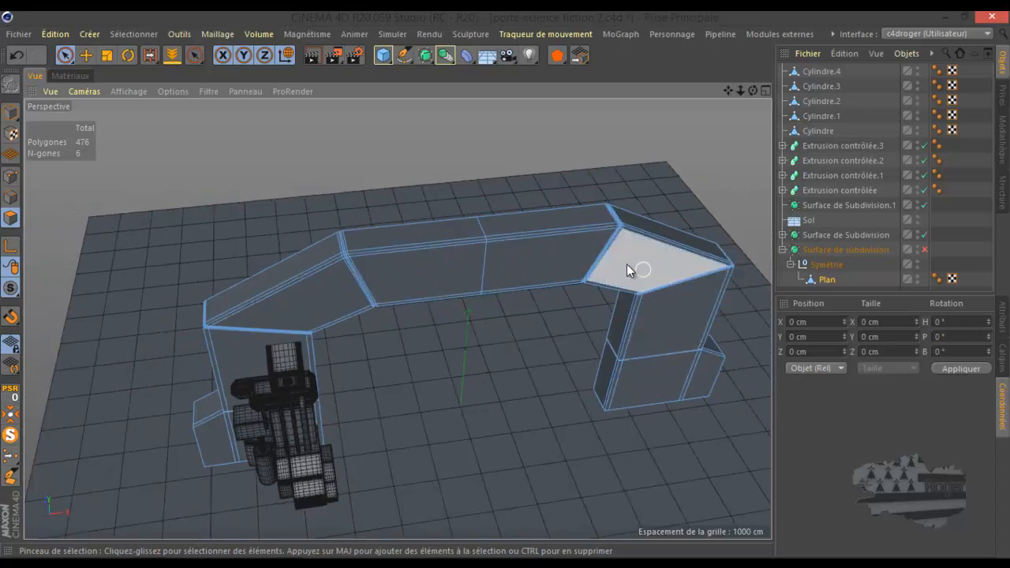
{"action": "scroll", "coordinate": [658, 273], "scroll_direction": "up", "scroll_amount": 3}
{"action": "scroll", "coordinate": [658, 271], "scroll_direction": "up", "scroll_amount": 2}
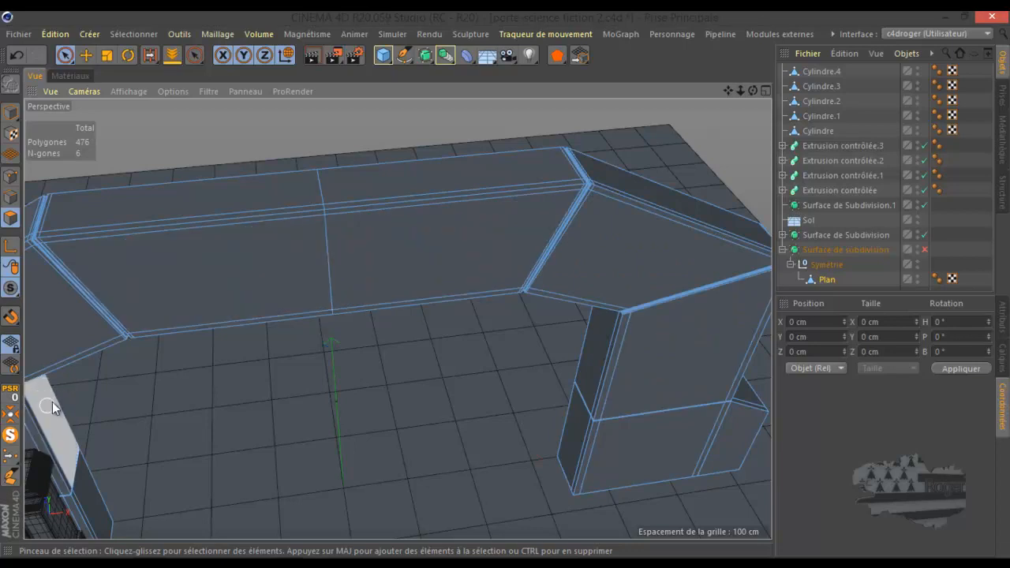
{"action": "scroll", "coordinate": [624, 290], "scroll_direction": "down", "scroll_amount": 6}
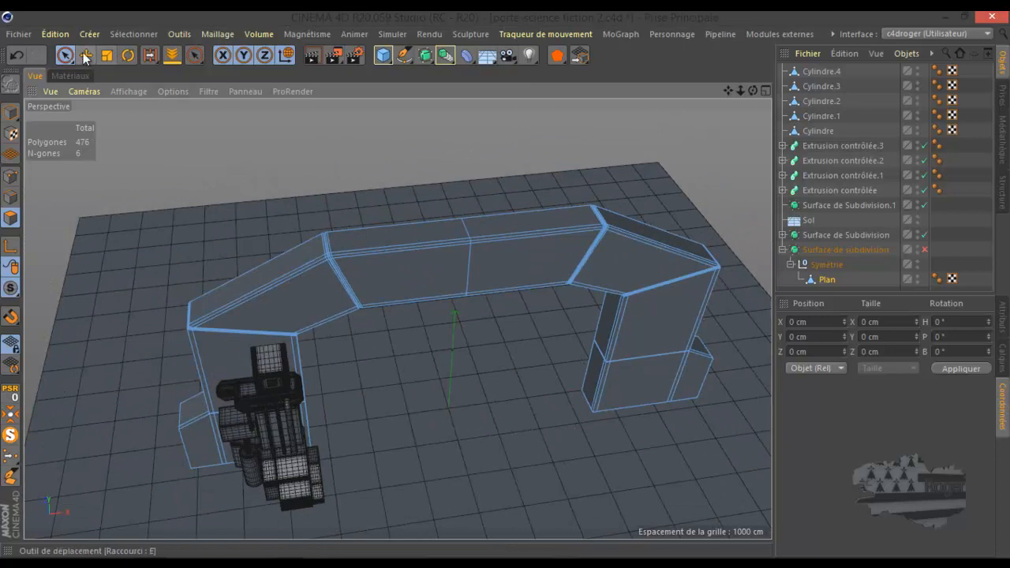
- Rectangle-select all points of the arch's right half in the Avant view and delete them, keeping the middle seam
{"action": "left_click_drag", "start_coordinate": [65, 55], "coordinate": [129, 102]}
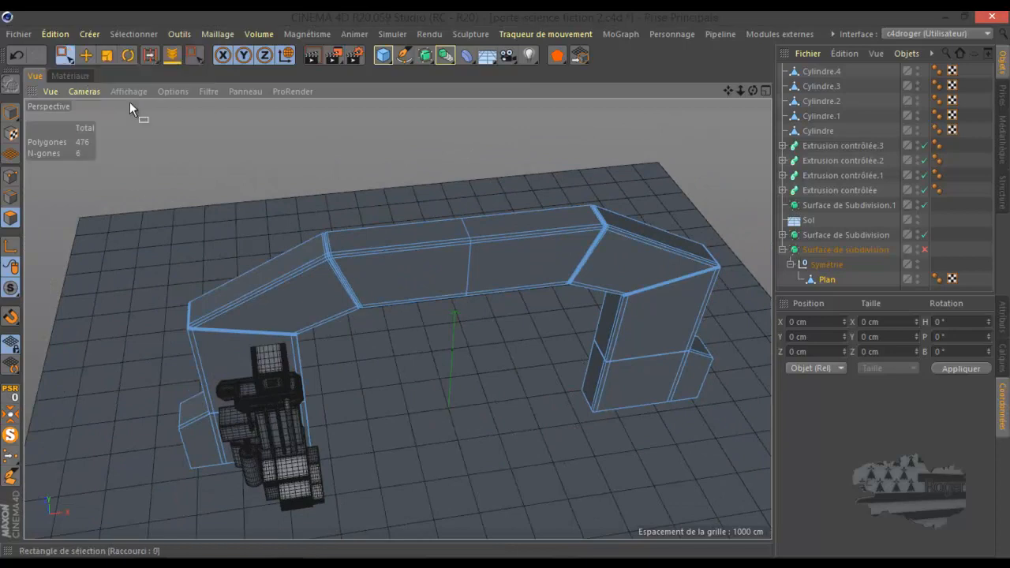
{"action": "middle_click", "coordinate": [330, 221]}
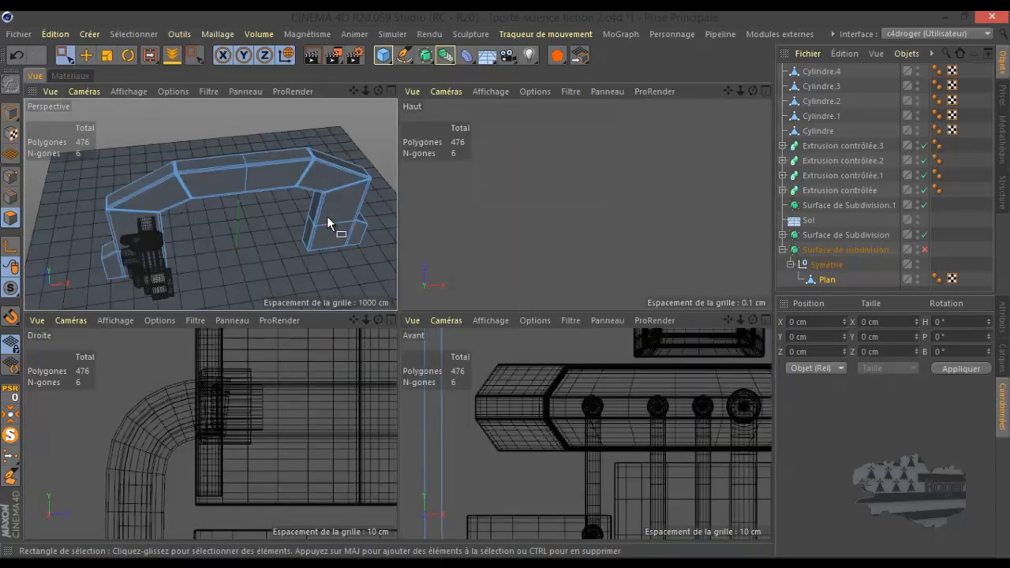
{"action": "middle_click", "coordinate": [533, 404]}
{"action": "scroll", "coordinate": [495, 368], "scroll_direction": "down", "scroll_amount": 8}
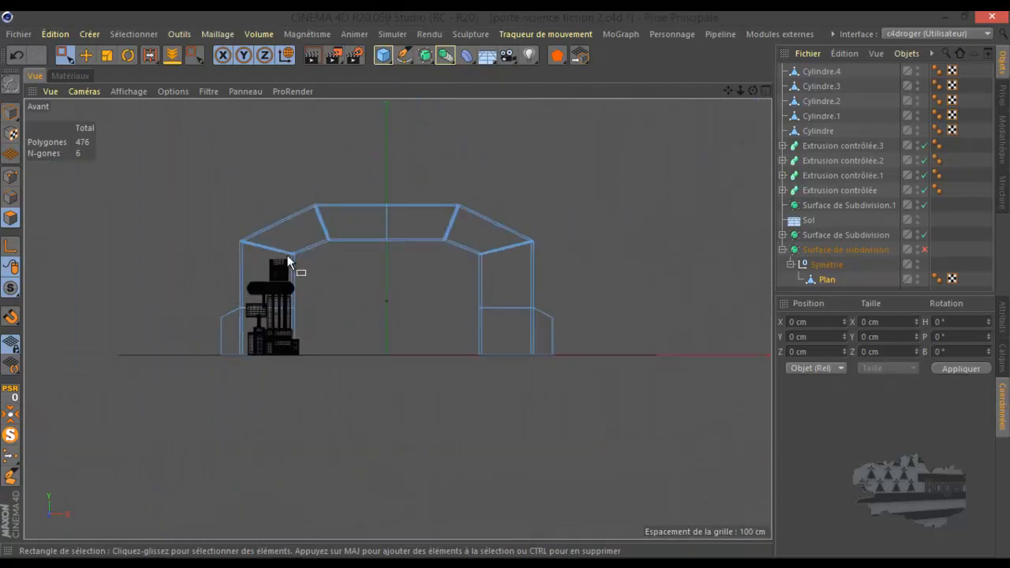
{"action": "left_click_drag", "start_coordinate": [646, 127], "coordinate": [421, 426]}
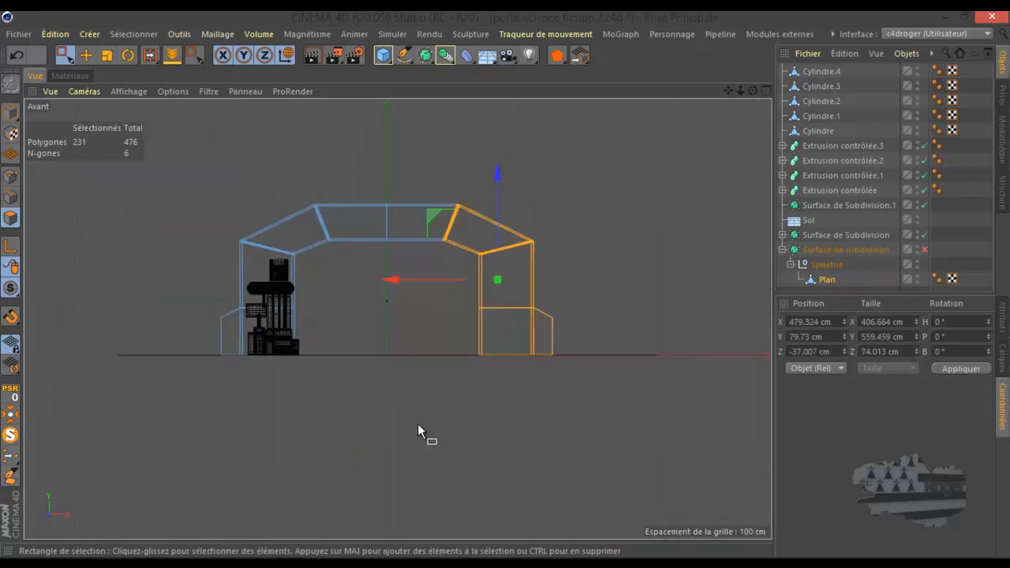
{"action": "left_click", "coordinate": [10, 177]}
{"action": "left_click_drag", "start_coordinate": [639, 150], "coordinate": [429, 417]}
{"action": "key", "text": "Delete"}
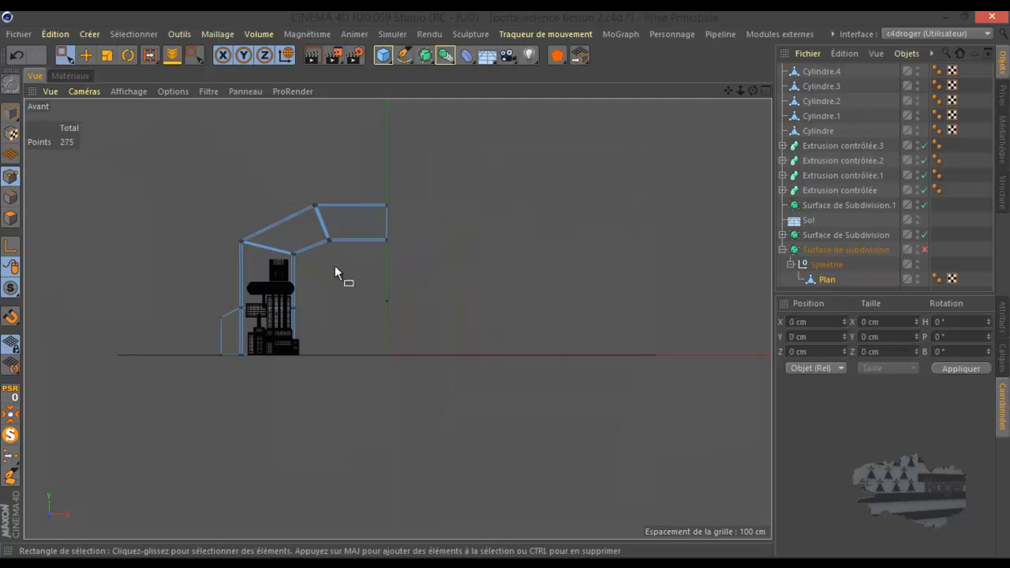
- Add a new Symétrie object and place it inside the Surface de subdivision that holds the arch
{"action": "middle_click", "coordinate": [321, 247]}
{"action": "middle_click", "coordinate": [320, 246]}
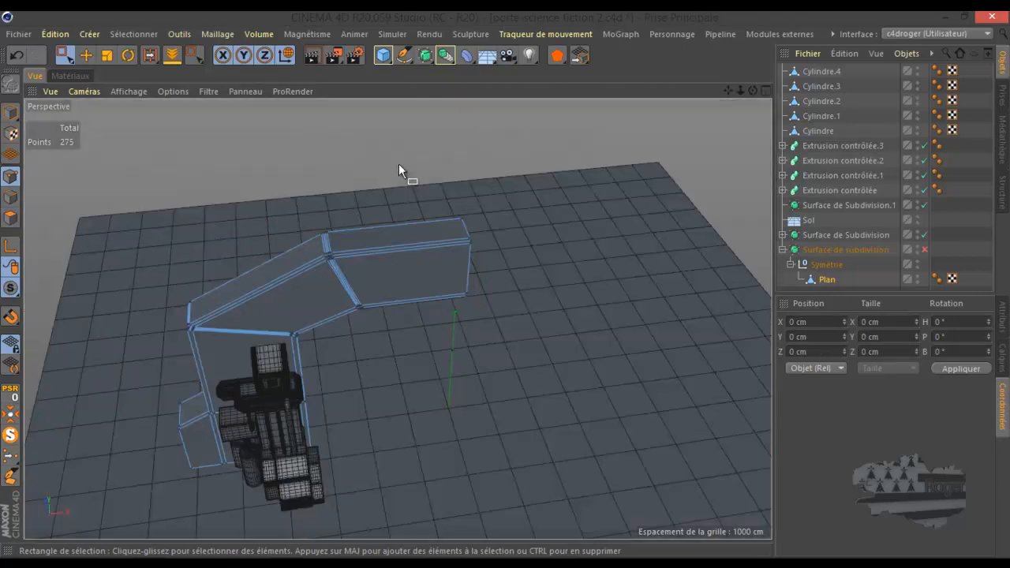
{"action": "left_click", "coordinate": [447, 56]}
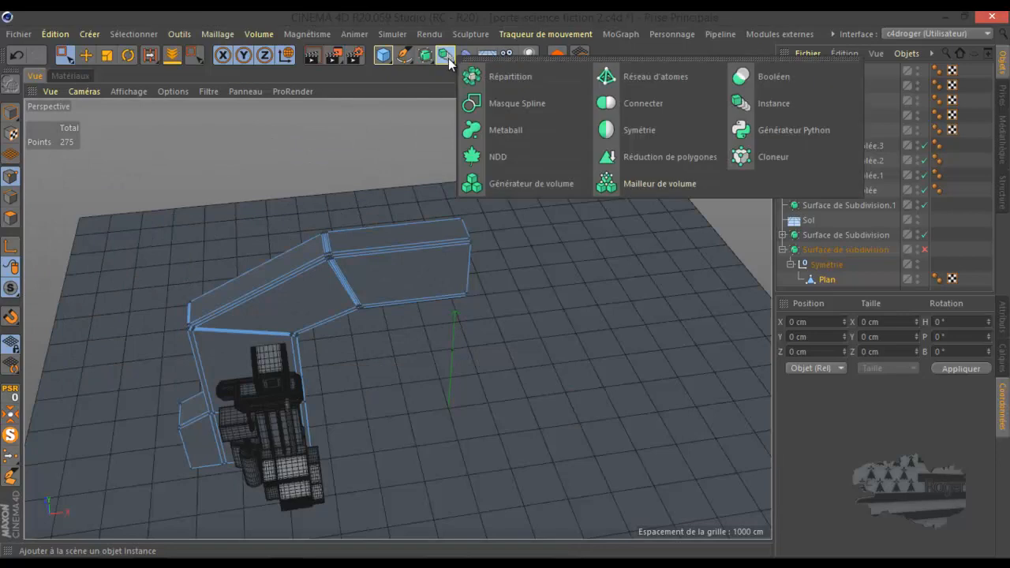
{"action": "left_click", "coordinate": [653, 132]}
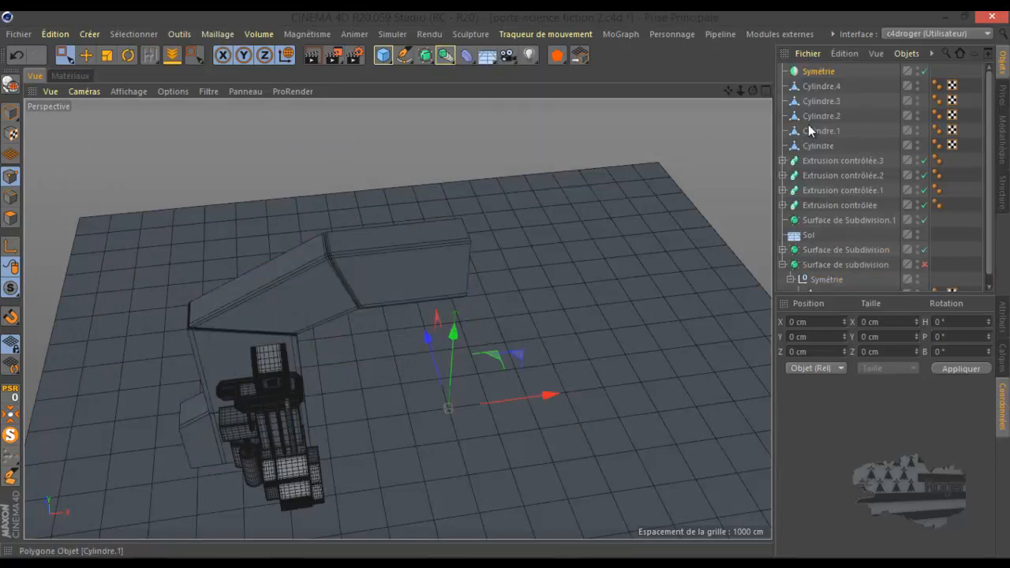
{"action": "left_click_drag", "start_coordinate": [823, 75], "coordinate": [840, 168]}
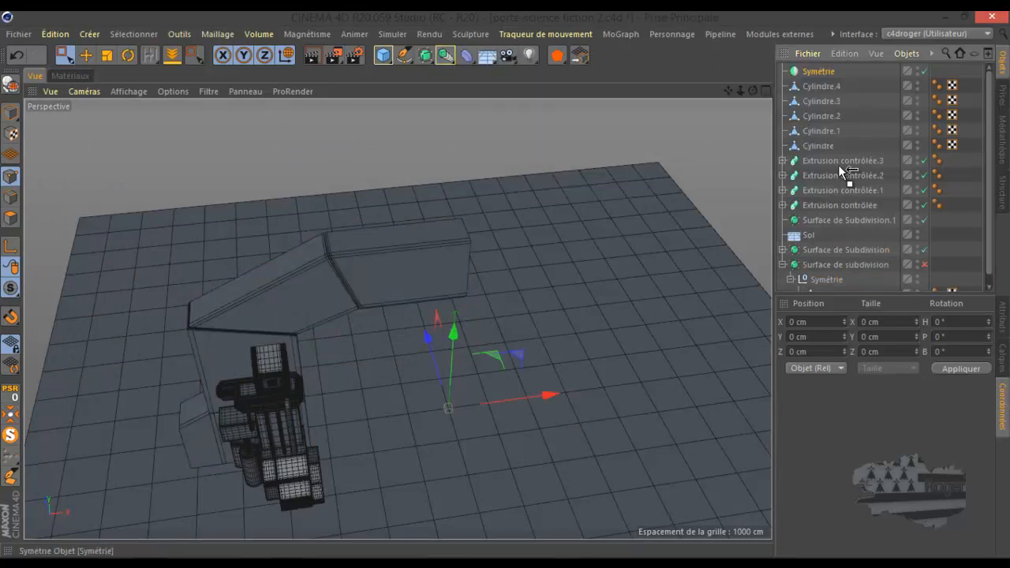
{"action": "left_click_drag", "start_coordinate": [821, 268], "coordinate": [821, 268]}
- Make the Plan mesh a child of the new Symétrie object and delete the emptied Symétrie null
{"action": "left_click", "coordinate": [823, 280]}
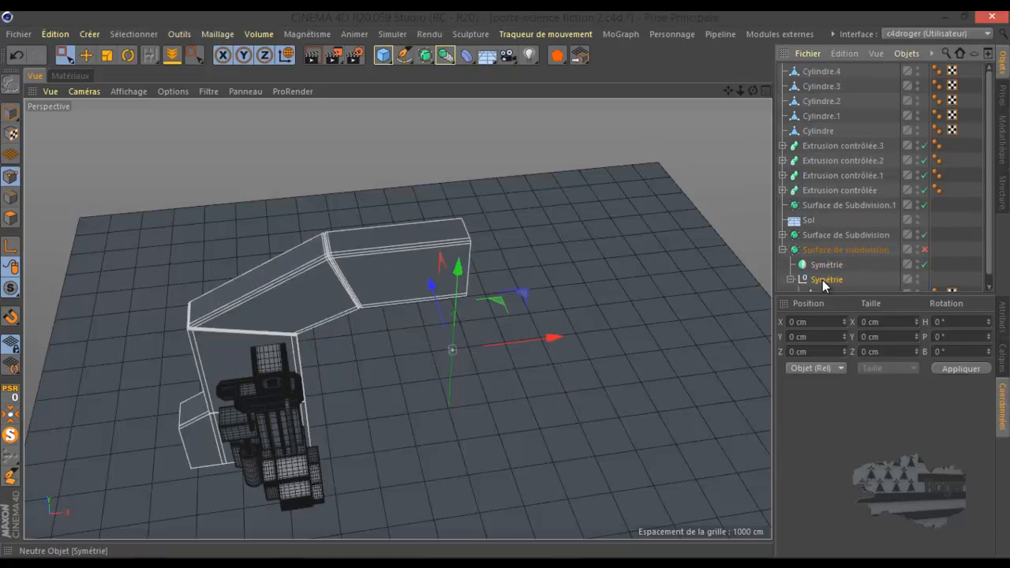
{"action": "scroll", "coordinate": [824, 280], "scroll_direction": "down", "scroll_amount": 1}
{"action": "mouse_move", "coordinate": [820, 286]}
{"action": "left_mouse_down"}
{"action": "mouse_move", "coordinate": [834, 262]}
{"action": "mouse_move", "coordinate": [830, 273]}
{"action": "left_mouse_up"}
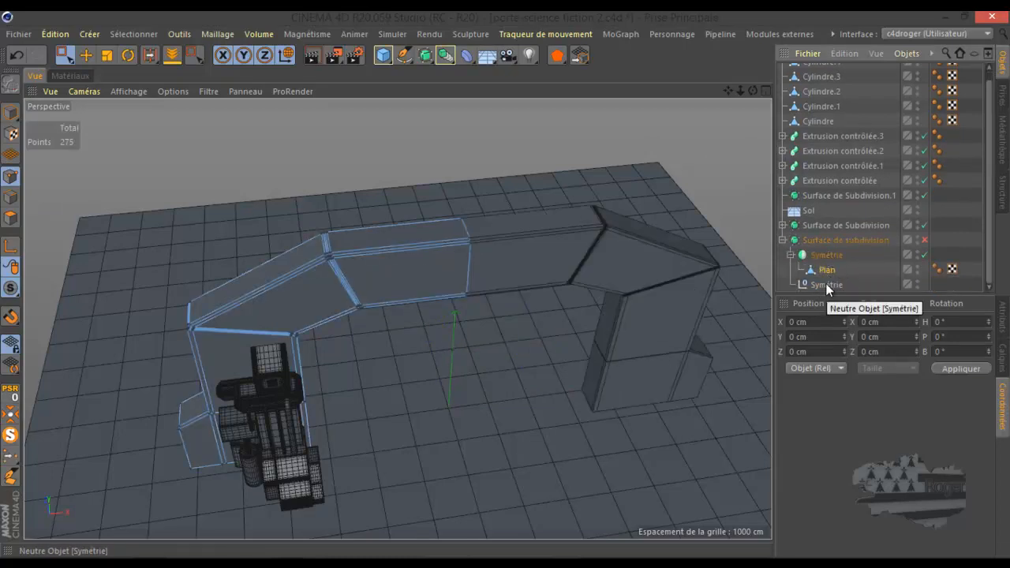
{"action": "left_click", "coordinate": [826, 283]}
{"action": "key", "text": "Delete"}
{"action": "scroll", "coordinate": [532, 242], "scroll_direction": "down", "scroll_amount": 4}
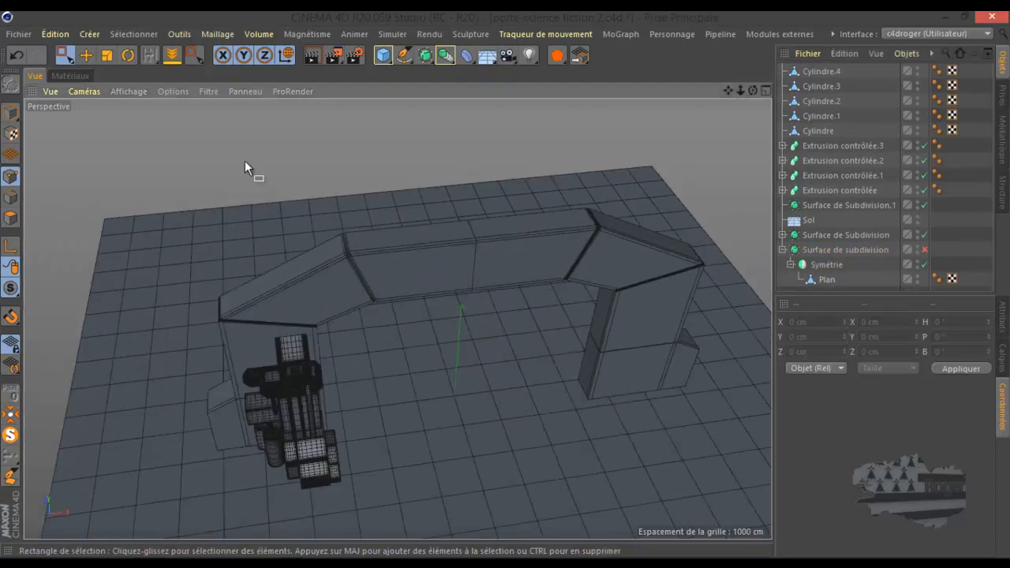
- Start a new document and add a Cube, viewed almost from the front
{"action": "left_click", "coordinate": [86, 55]}
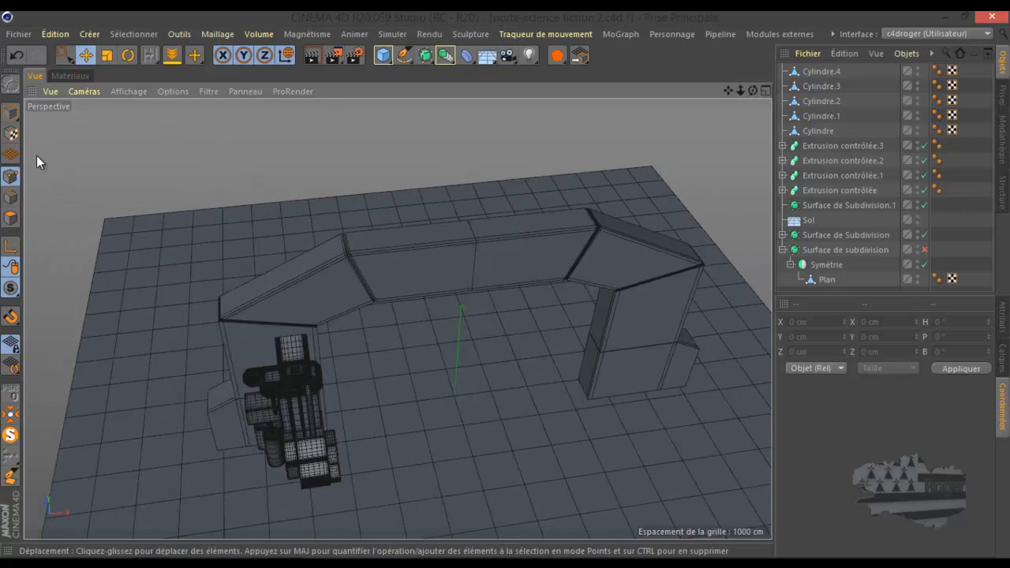
{"action": "left_click", "coordinate": [18, 34]}
{"action": "left_click", "coordinate": [33, 55]}
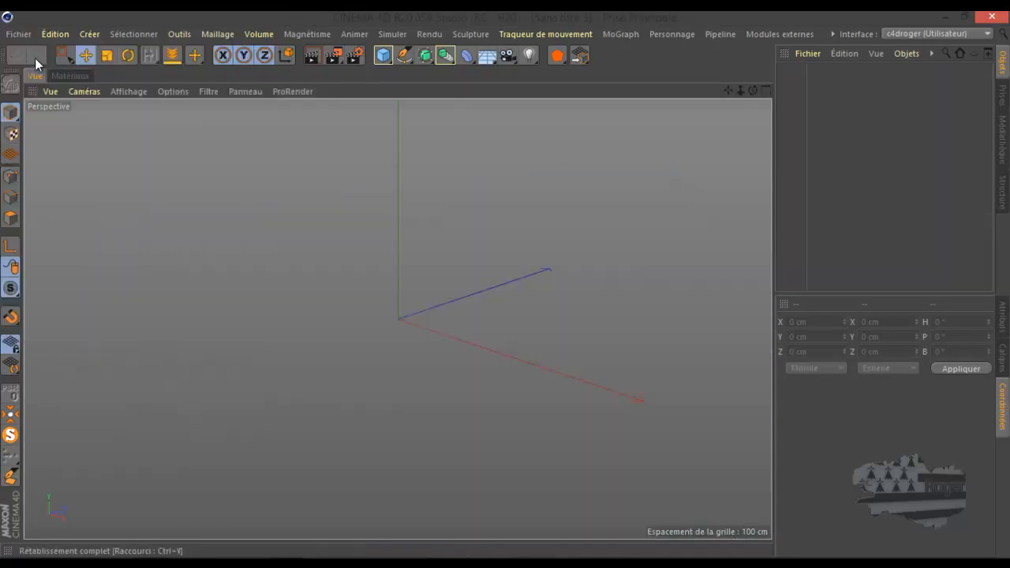
{"action": "left_click_drag", "start_coordinate": [753, 90], "coordinate": [701, 91]}
{"action": "left_click", "coordinate": [382, 55]}
{"action": "scroll", "coordinate": [427, 214], "scroll_direction": "down", "scroll_amount": 2}
{"action": "scroll", "coordinate": [448, 221], "scroll_direction": "up", "scroll_amount": 3}
{"action": "scroll", "coordinate": [447, 220], "scroll_direction": "up", "scroll_amount": 2}
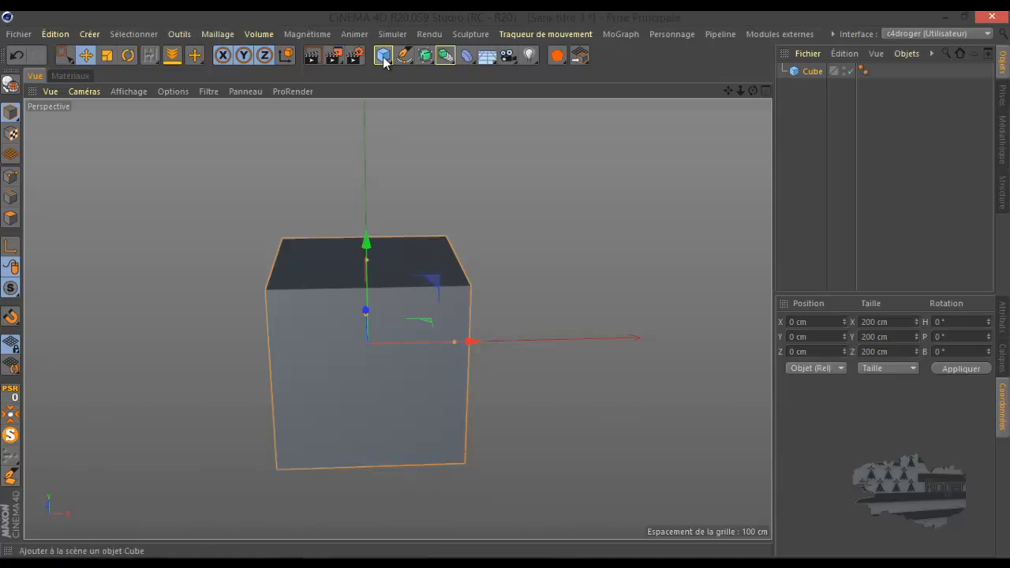
- Add a Symétrie object with the Cube as its child and show the Symétrie object's attributes
{"action": "left_click_drag", "start_coordinate": [444, 55], "coordinate": [624, 131]}
{"action": "mouse_move", "coordinate": [805, 86]}
{"action": "left_mouse_down"}
{"action": "mouse_move", "coordinate": [823, 86]}
{"action": "mouse_move", "coordinate": [821, 75]}
{"action": "left_mouse_up"}
{"action": "left_click", "coordinate": [818, 71]}
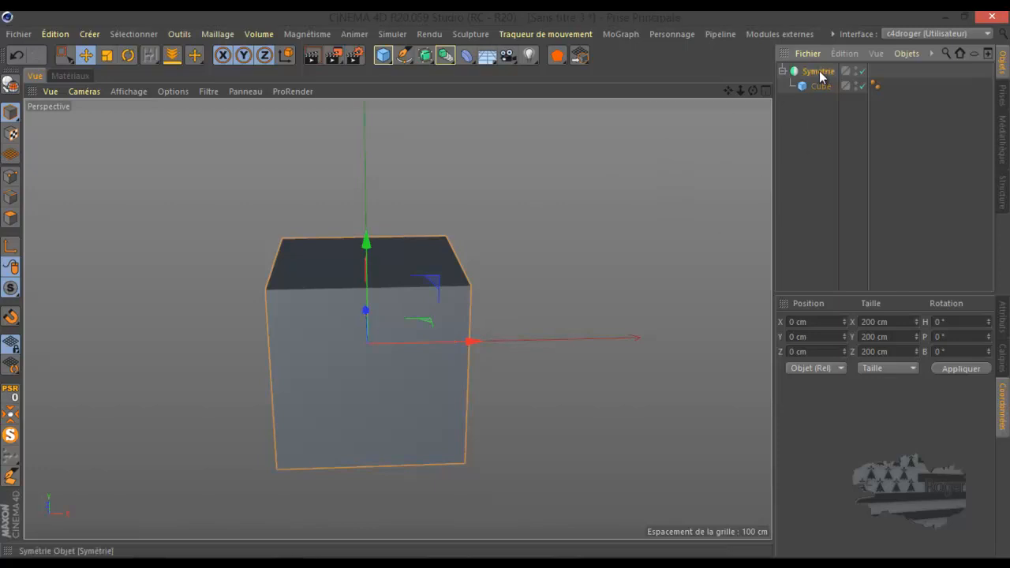
{"action": "left_click", "coordinate": [1003, 317]}
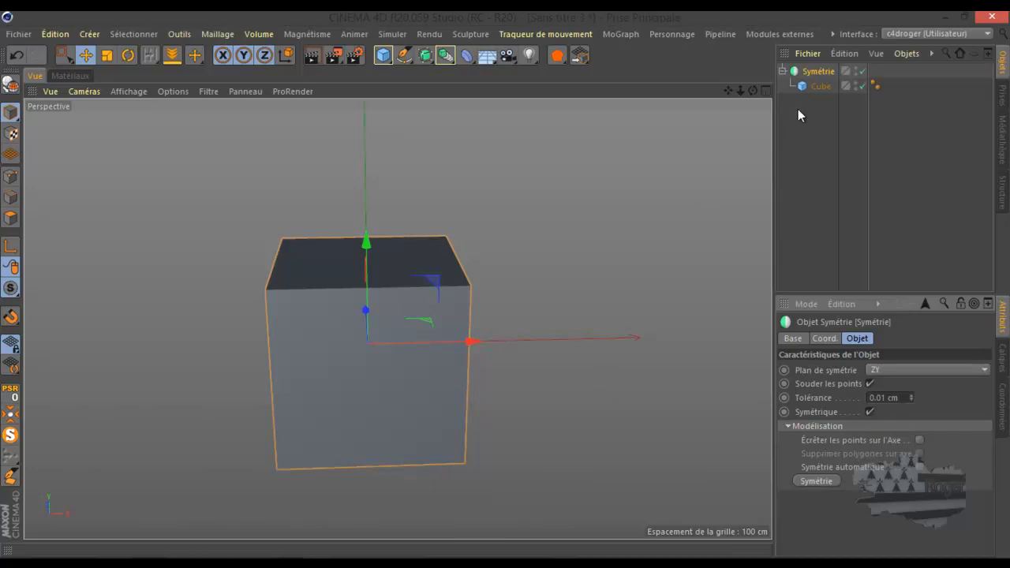
- Try moving the Cube along X inside the Symétrie object, then undo the move
{"action": "left_click", "coordinate": [820, 85]}
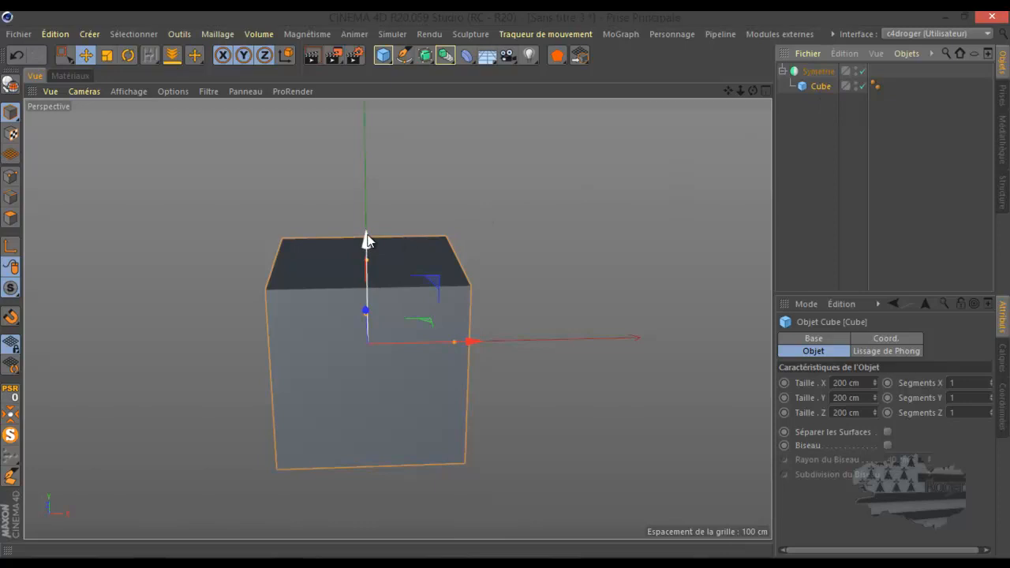
{"action": "left_click_drag", "start_coordinate": [469, 343], "coordinate": [589, 340]}
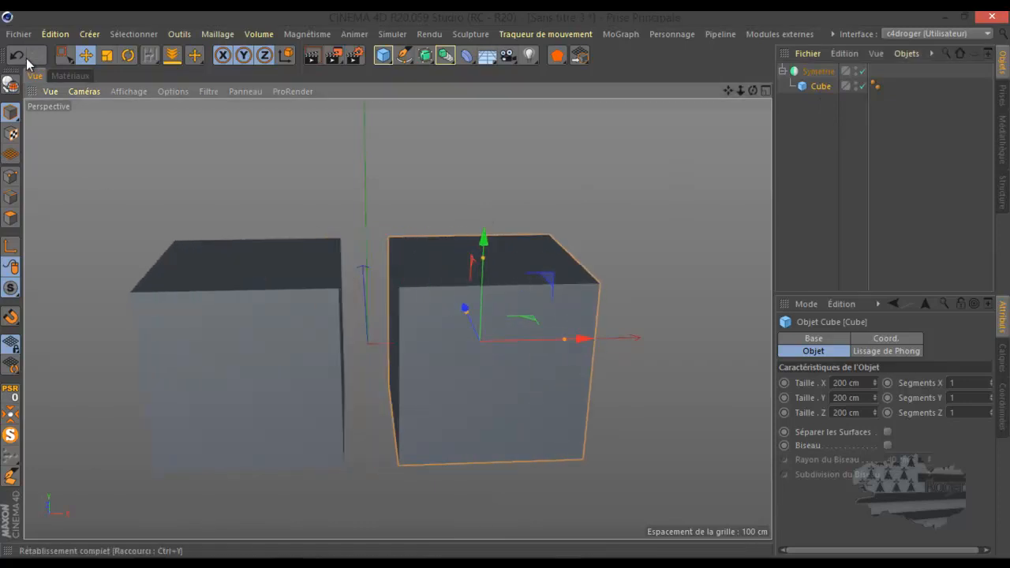
{"action": "left_click", "coordinate": [23, 57]}
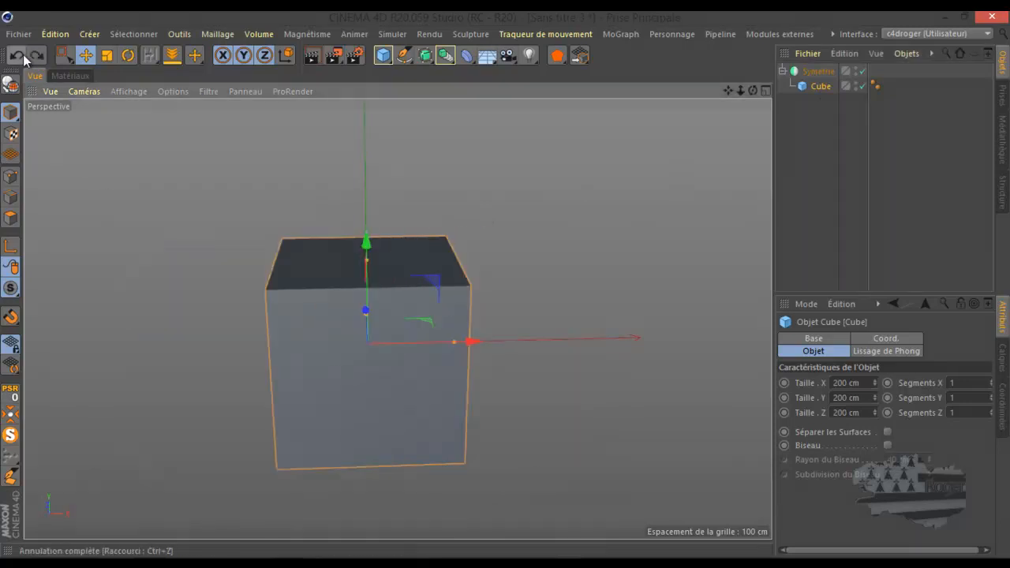
- Take the Cube out of the Symétrie object and convert it to an editable mesh in point mode
{"action": "left_click", "coordinate": [815, 87]}
{"action": "left_click", "coordinate": [816, 128]}
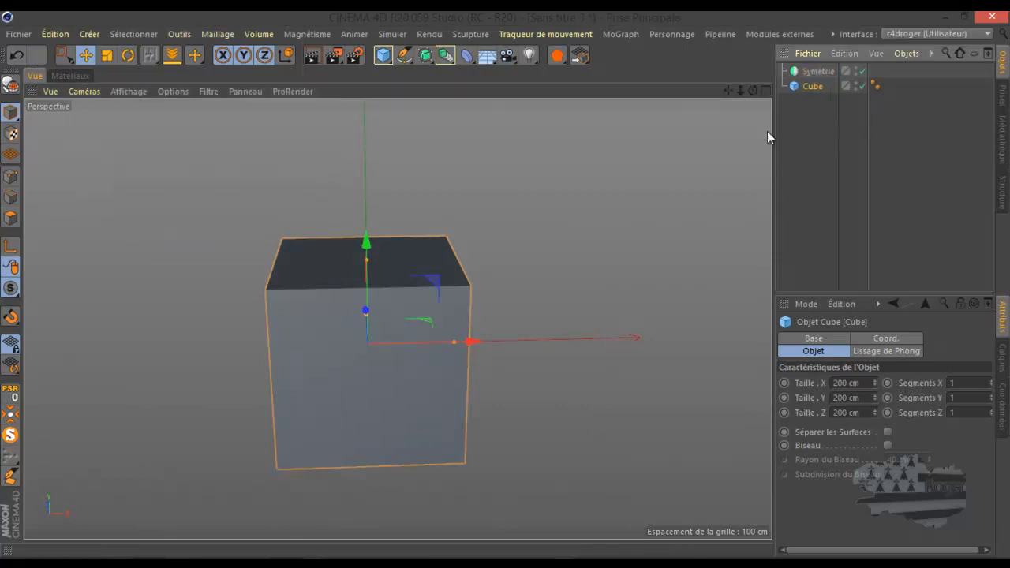
{"action": "left_click", "coordinate": [11, 84]}
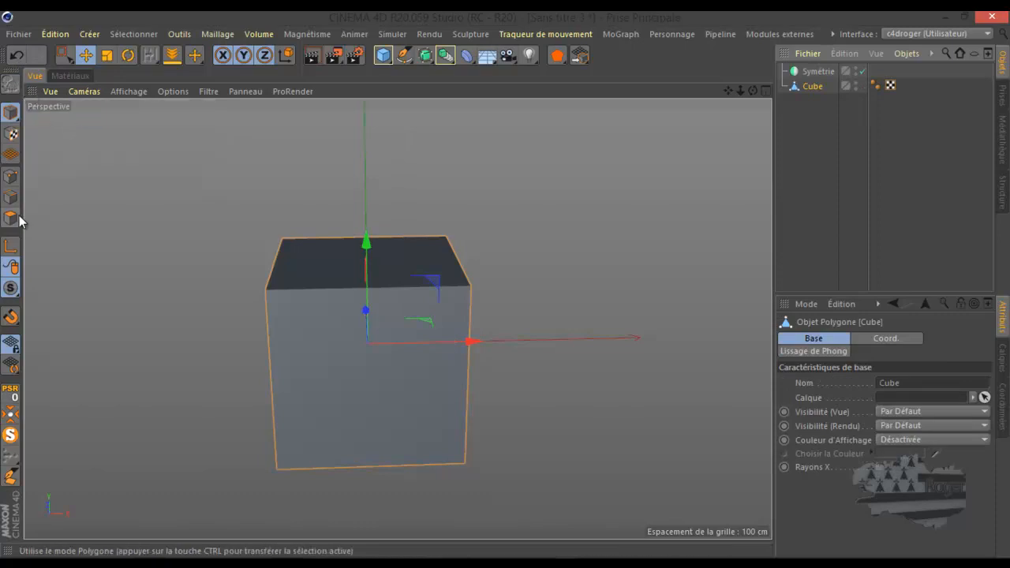
{"action": "left_click", "coordinate": [10, 176]}
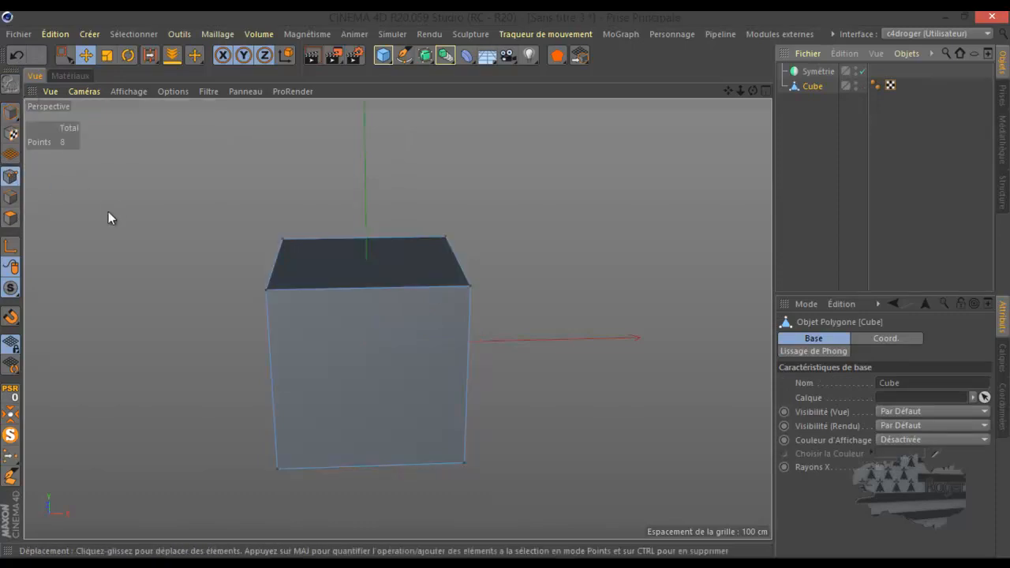
- In model mode, move the Cube's axis to the lower corner at the front of its +X side
{"action": "left_click", "coordinate": [11, 246]}
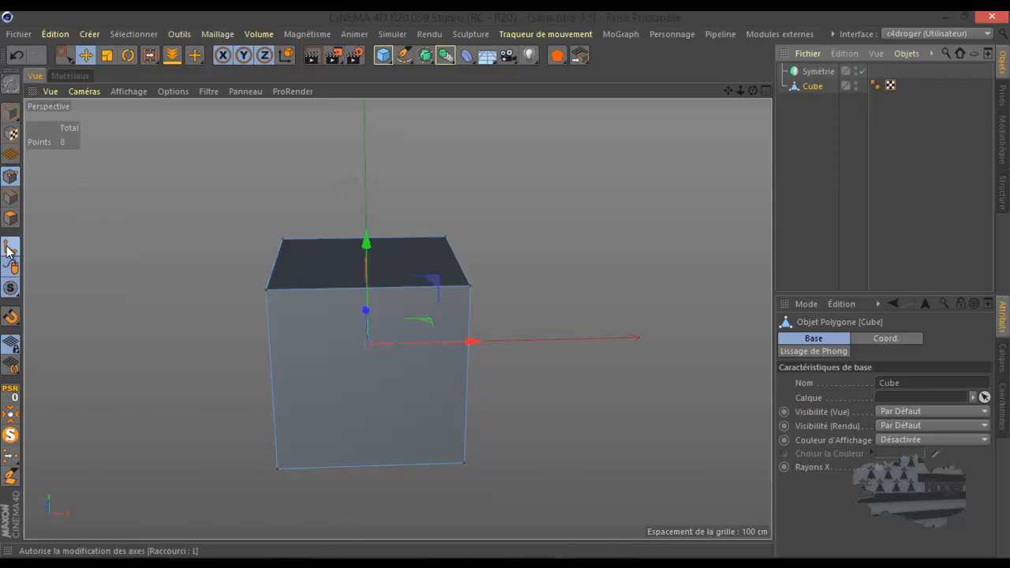
{"action": "left_click", "coordinate": [466, 464]}
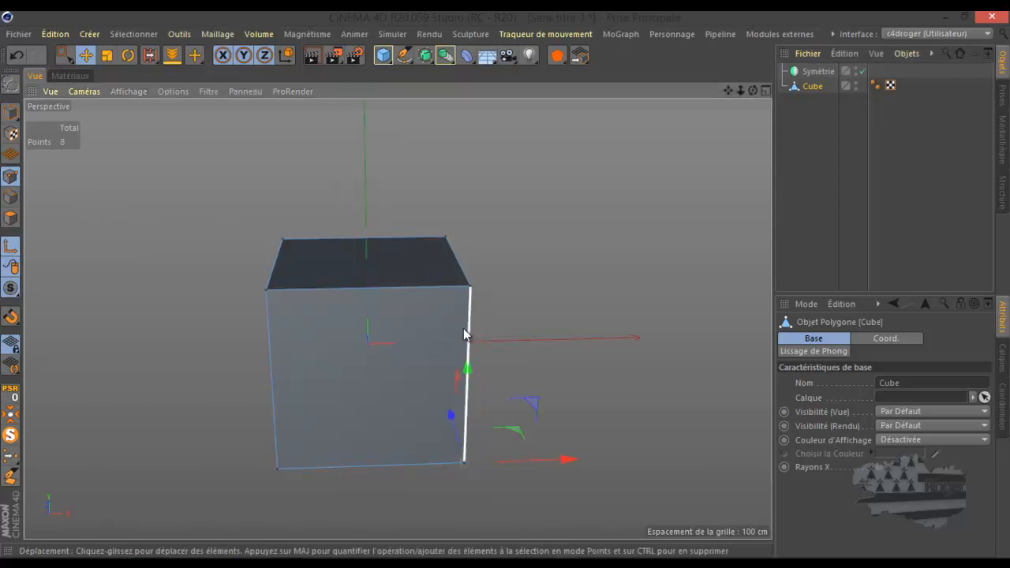
{"action": "left_click", "coordinate": [11, 246]}
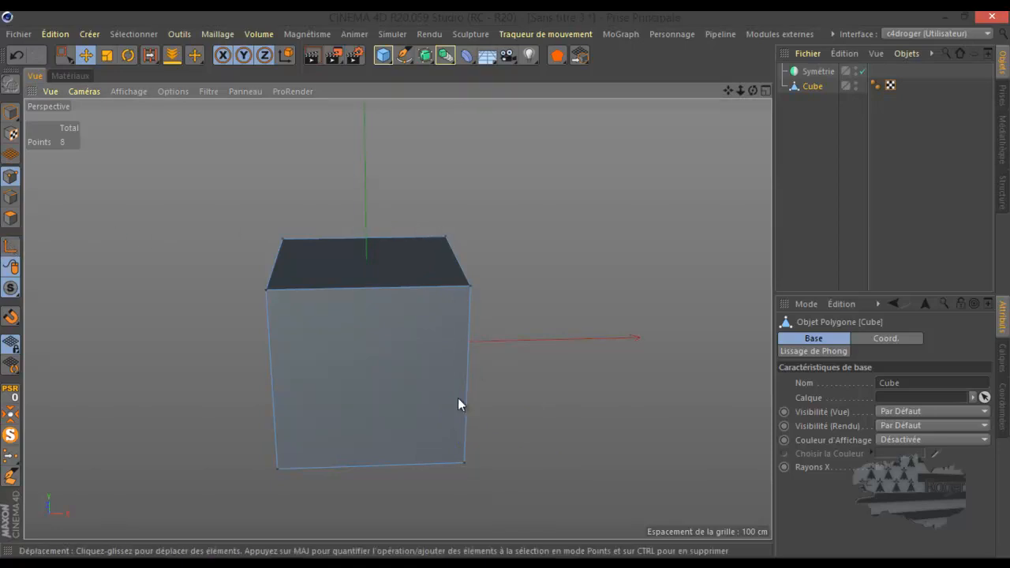
{"action": "left_click", "coordinate": [11, 112]}
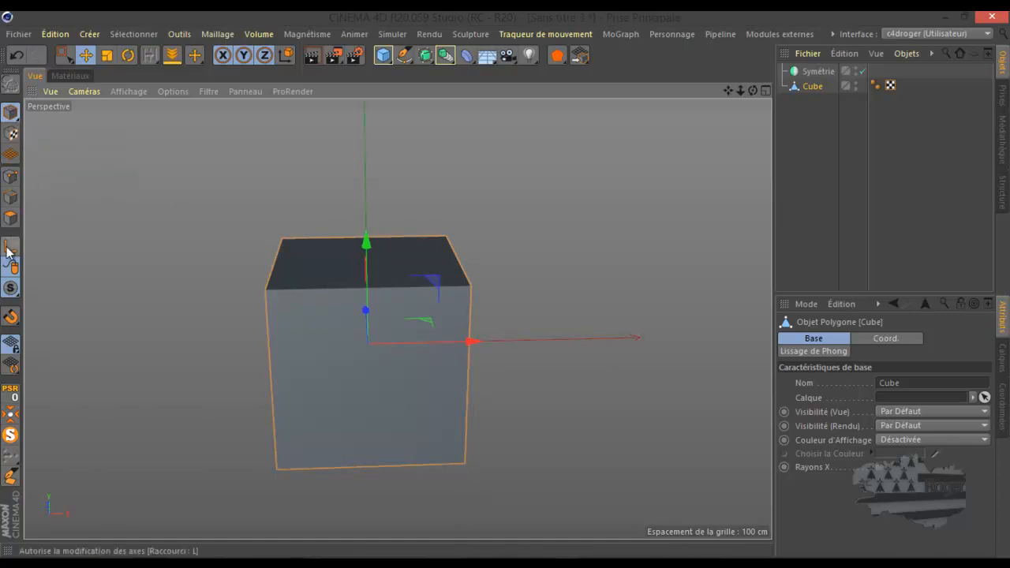
{"action": "left_click", "coordinate": [466, 463]}
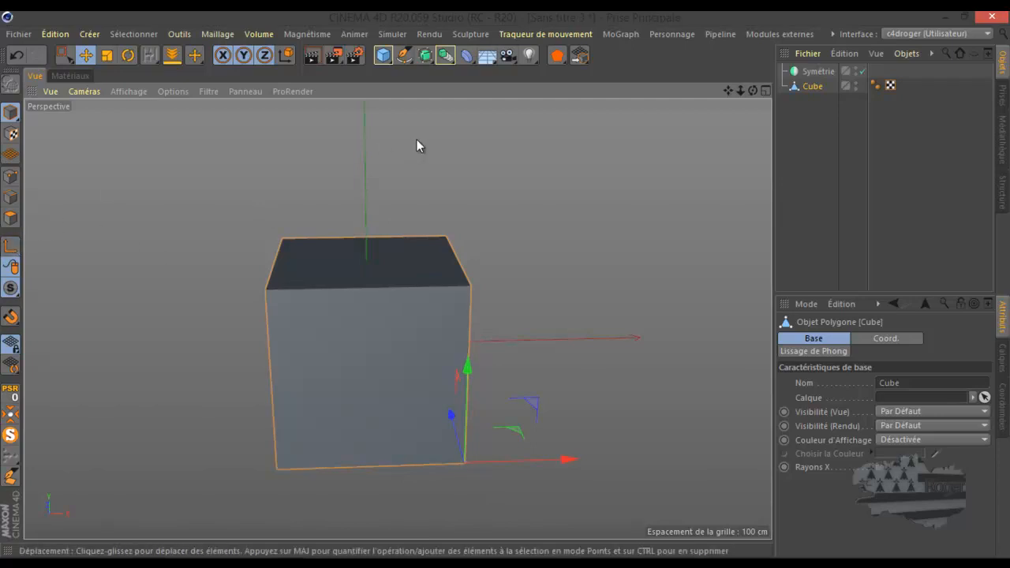
- Try the Cube as a child of the Symétrie object, take it out, and compare the two objects' axis positions
{"action": "left_click_drag", "start_coordinate": [814, 87], "coordinate": [818, 73]}
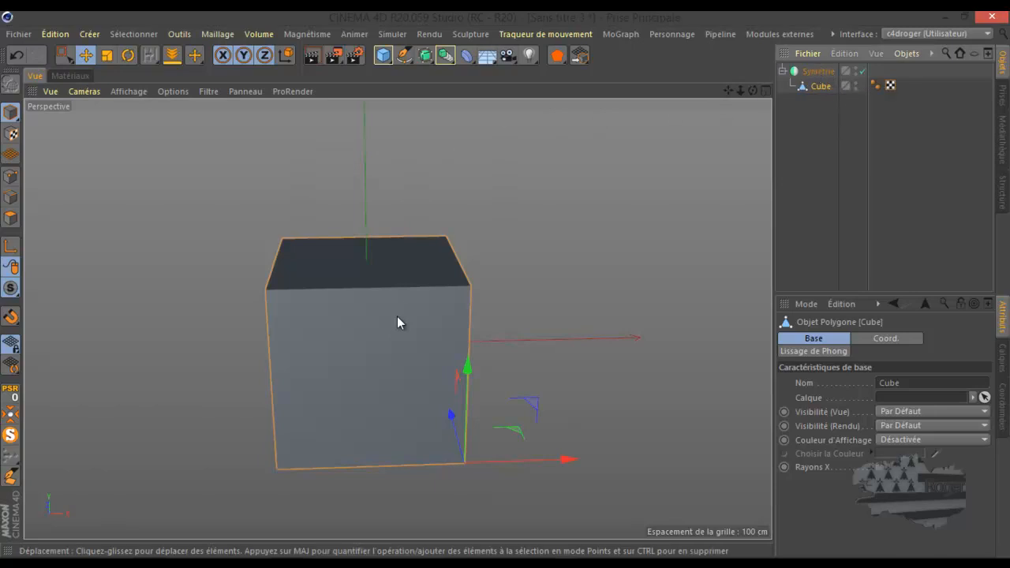
{"action": "mouse_move", "coordinate": [820, 84]}
{"action": "left_mouse_down"}
{"action": "mouse_move", "coordinate": [811, 86]}
{"action": "mouse_move", "coordinate": [818, 98]}
{"action": "left_mouse_up"}
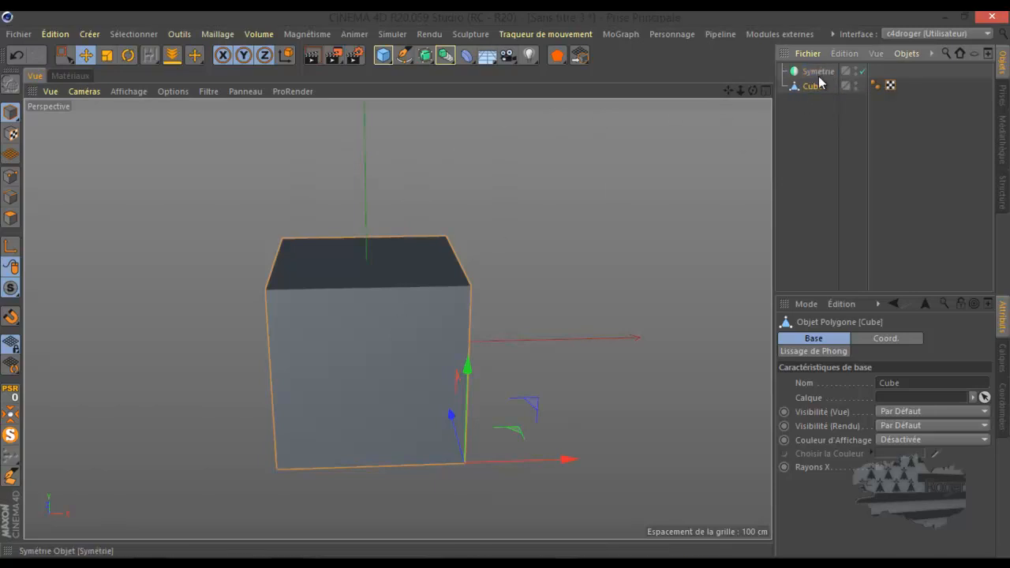
{"action": "left_click", "coordinate": [818, 72]}
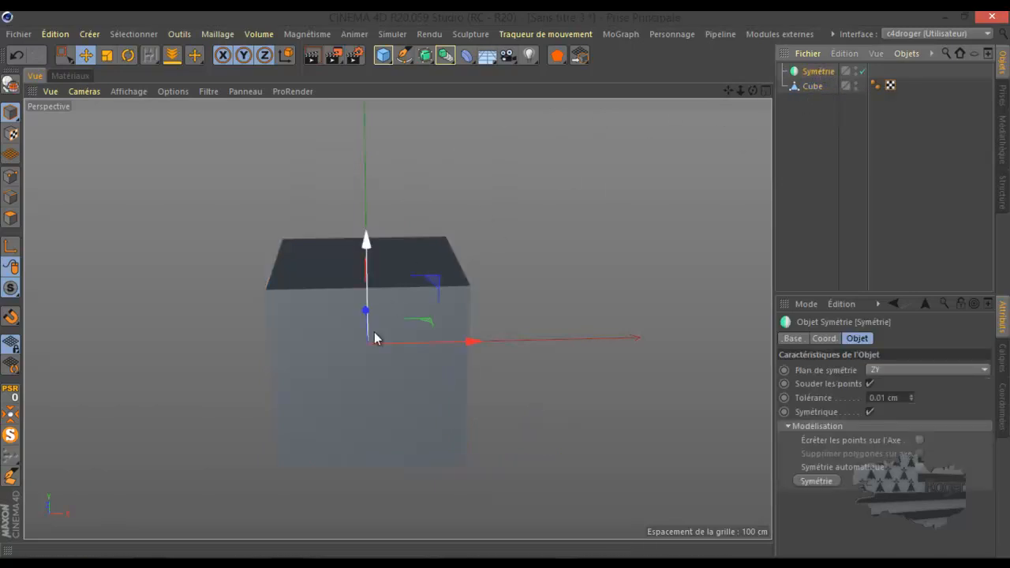
{"action": "left_click", "coordinate": [812, 87]}
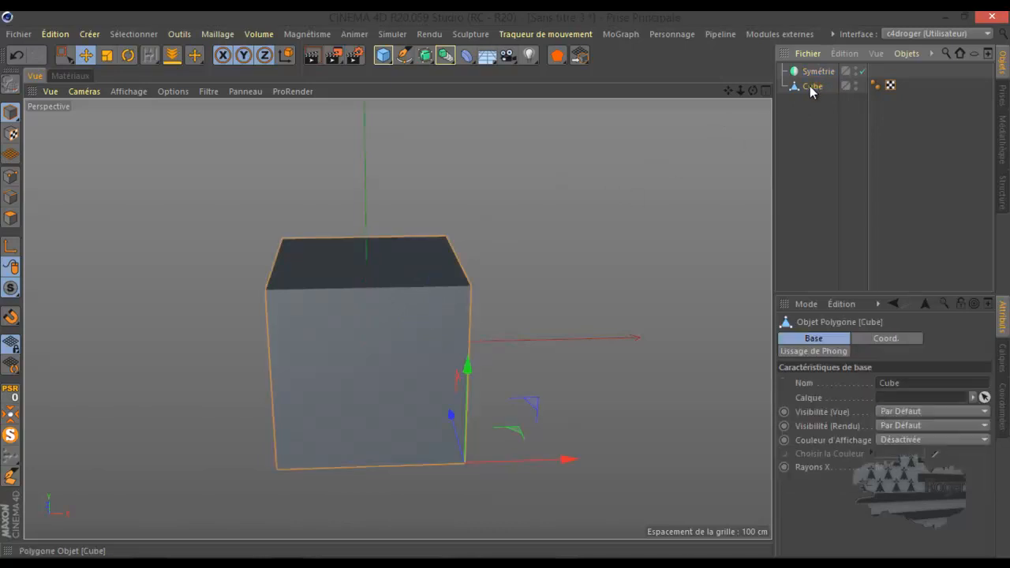
{"action": "middle_click", "coordinate": [466, 463]}
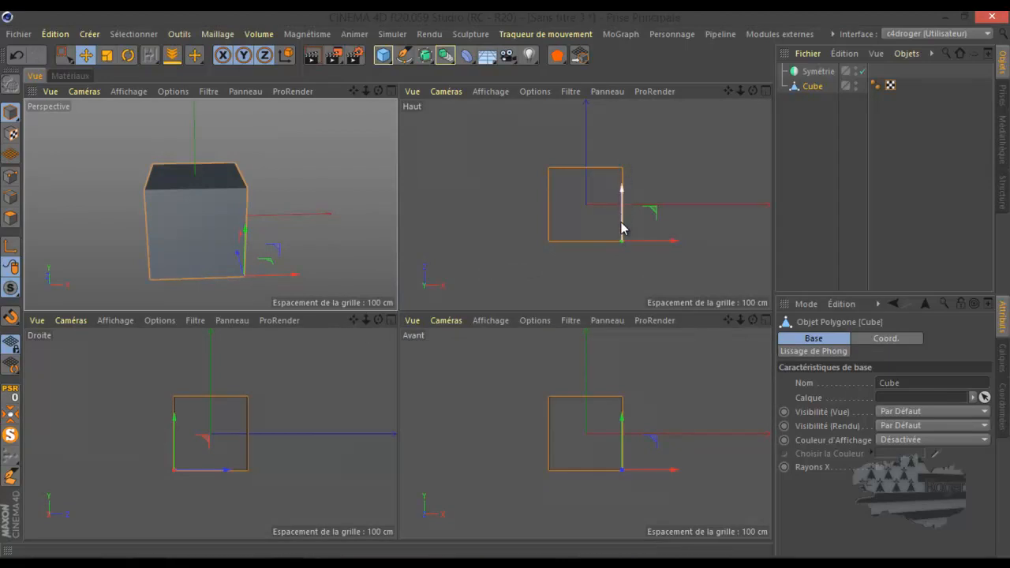
{"action": "middle_click", "coordinate": [340, 262]}
- Make the Symétrie object a child of the Cube and set its relative X position to 0 cm
{"action": "scroll", "coordinate": [278, 242], "scroll_direction": "down", "scroll_amount": 2}
{"action": "mouse_move", "coordinate": [809, 74]}
{"action": "left_mouse_down"}
{"action": "mouse_move", "coordinate": [823, 95]}
{"action": "mouse_move", "coordinate": [814, 85]}
{"action": "left_mouse_up"}
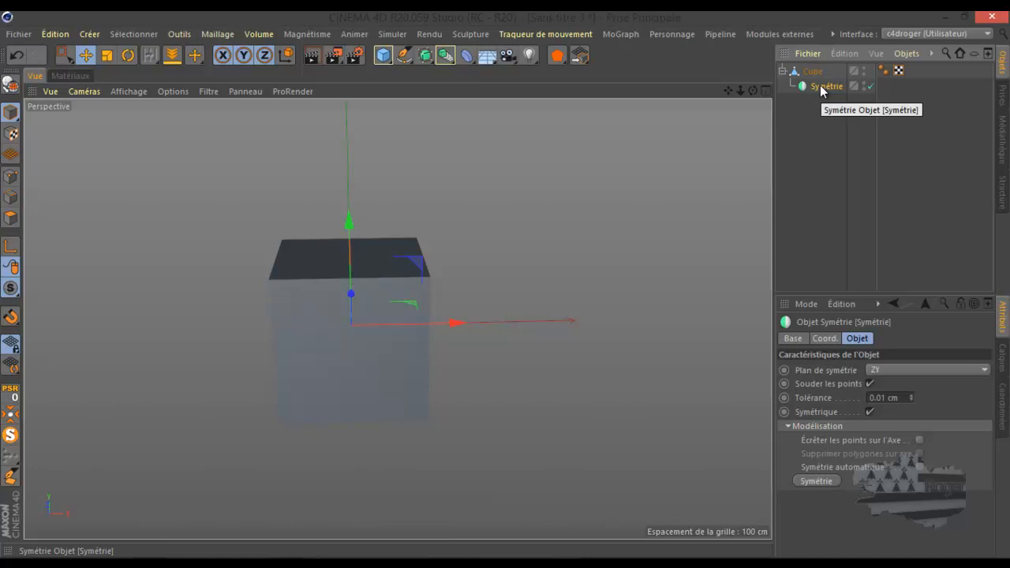
{"action": "left_click", "coordinate": [1006, 410]}
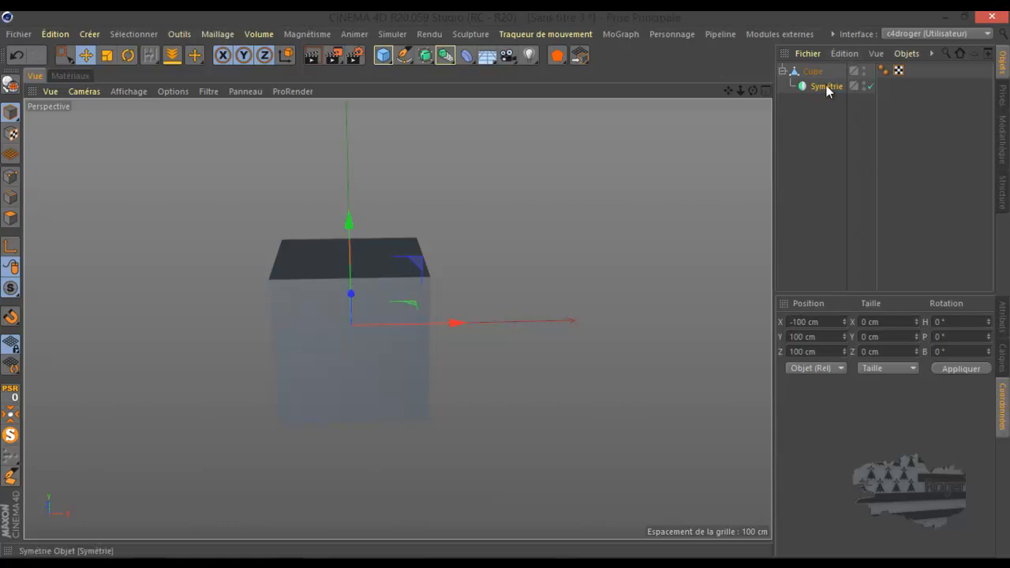
{"action": "left_click", "coordinate": [805, 322]}
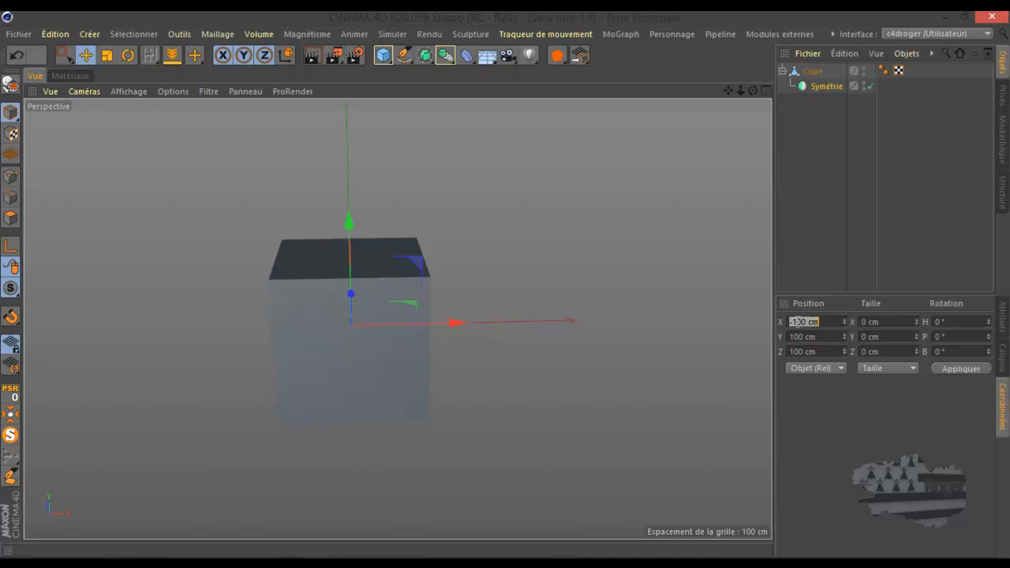
{"action": "type", "text": "0"}
{"action": "left_click", "coordinate": [968, 371]}
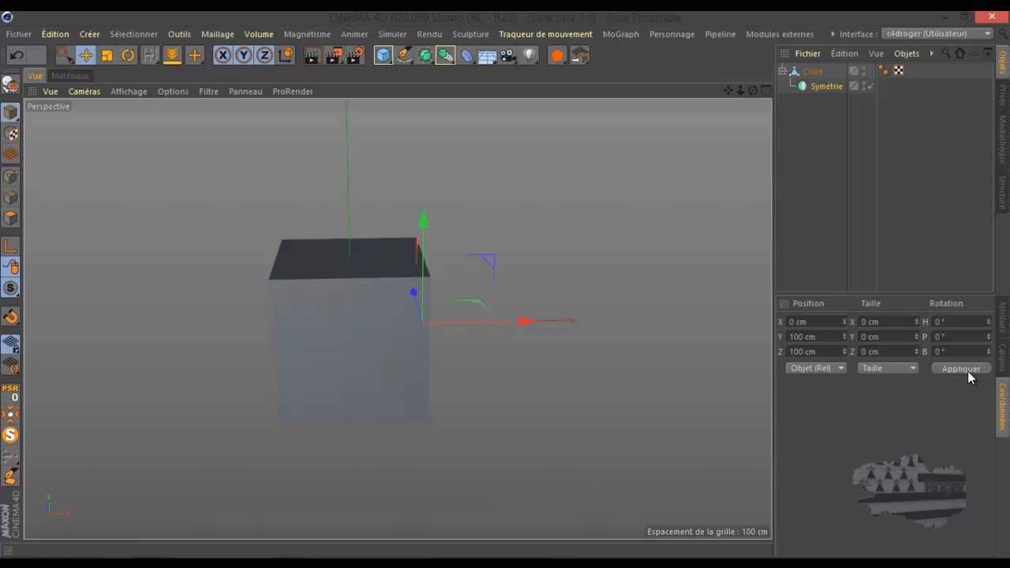
- Take the Symétrie object out of the Cube and make the Cube its child, with all four views shown
{"action": "middle_click", "coordinate": [528, 354]}
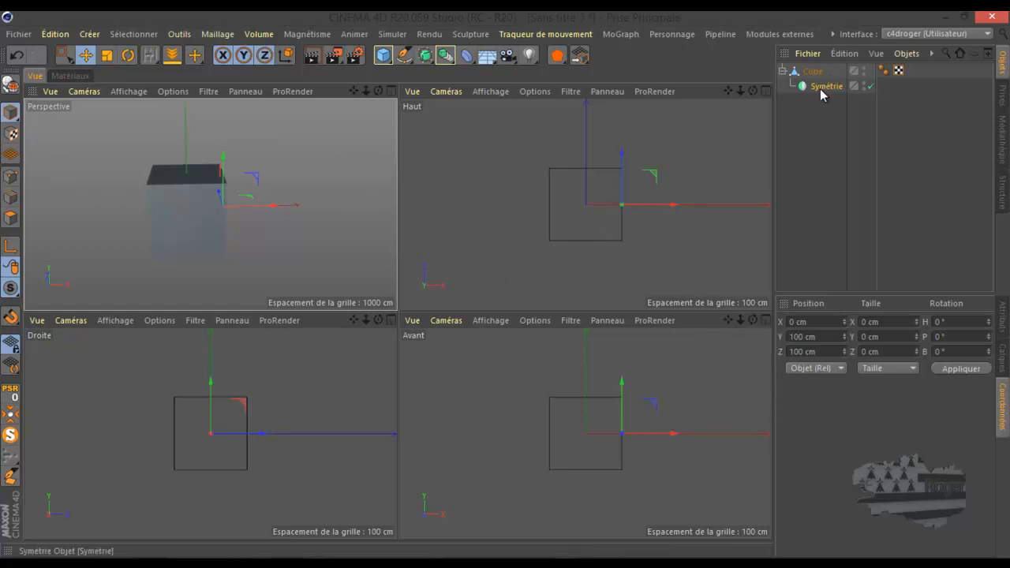
{"action": "left_click_drag", "start_coordinate": [821, 115], "coordinate": [817, 88]}
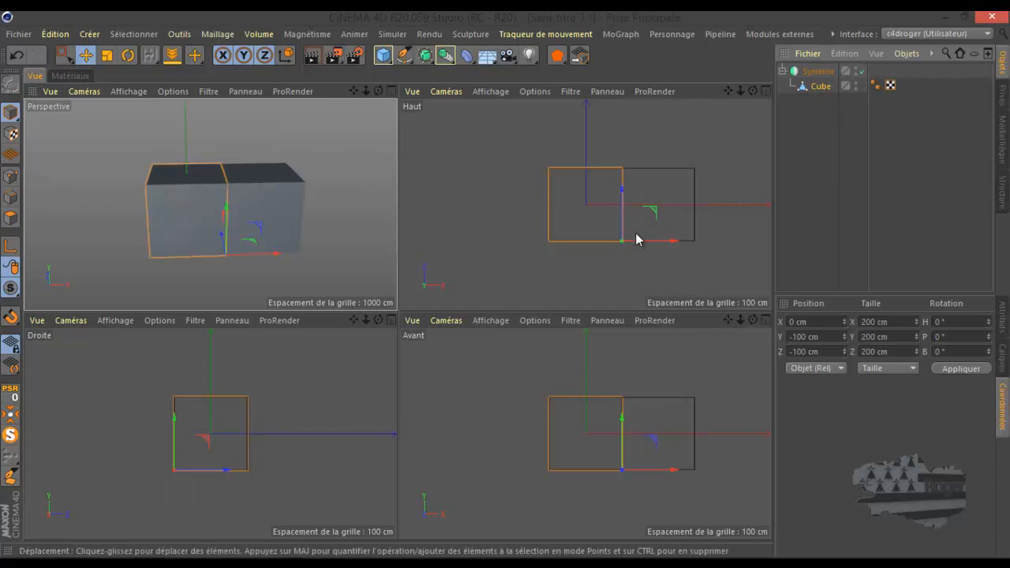
{"action": "scroll", "coordinate": [627, 243], "scroll_direction": "up", "scroll_amount": 4}
{"action": "scroll", "coordinate": [627, 249], "scroll_direction": "down", "scroll_amount": 2}
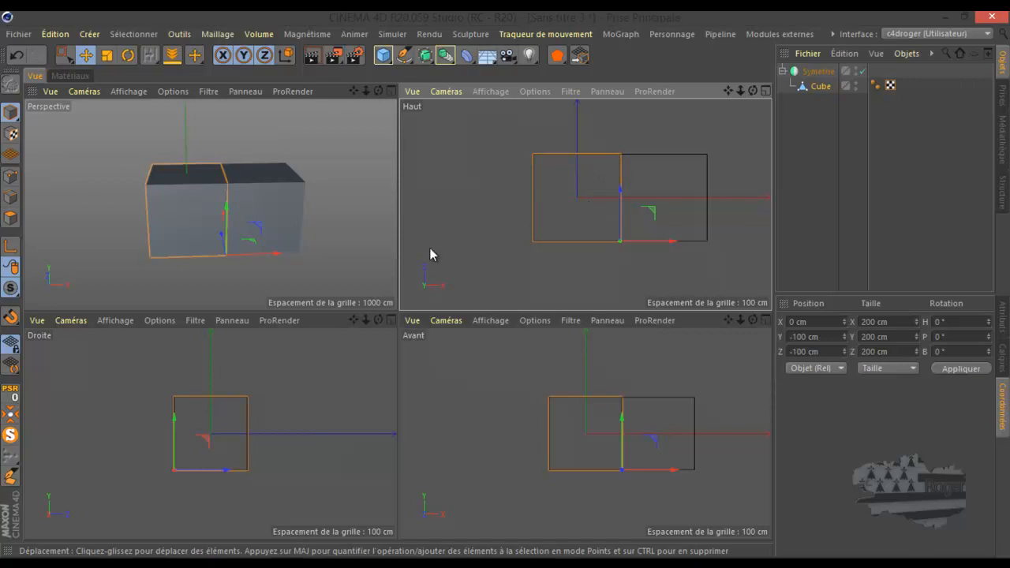
- Take the Cube out of the Symétrie object, move it along Z to about 1042 cm, and nest it again
{"action": "middle_click", "coordinate": [361, 255]}
{"action": "left_click_drag", "start_coordinate": [821, 86], "coordinate": [825, 119]}
{"action": "left_click_drag", "start_coordinate": [420, 378], "coordinate": [403, 199]}
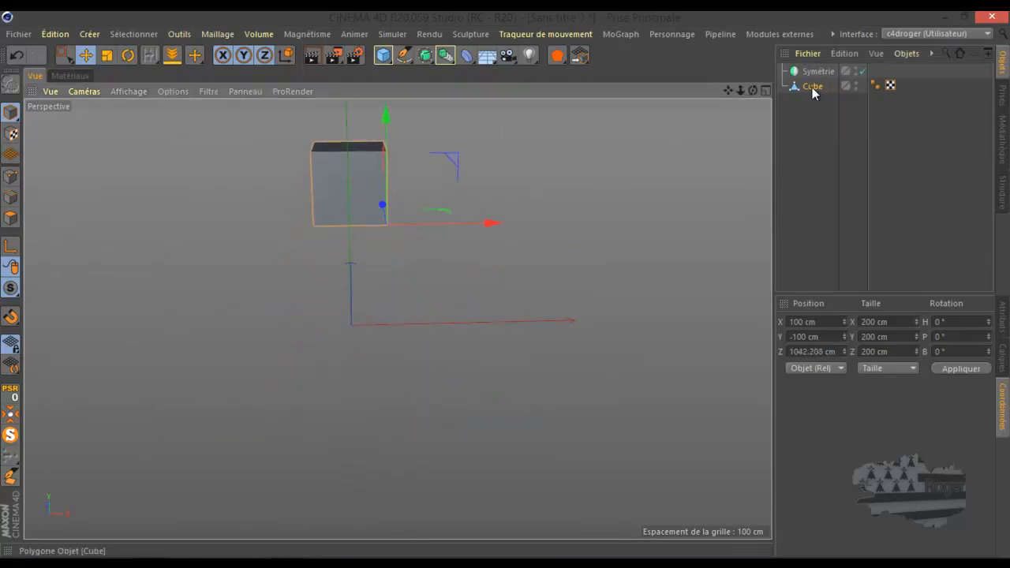
{"action": "left_click_drag", "start_coordinate": [818, 86], "coordinate": [815, 74]}
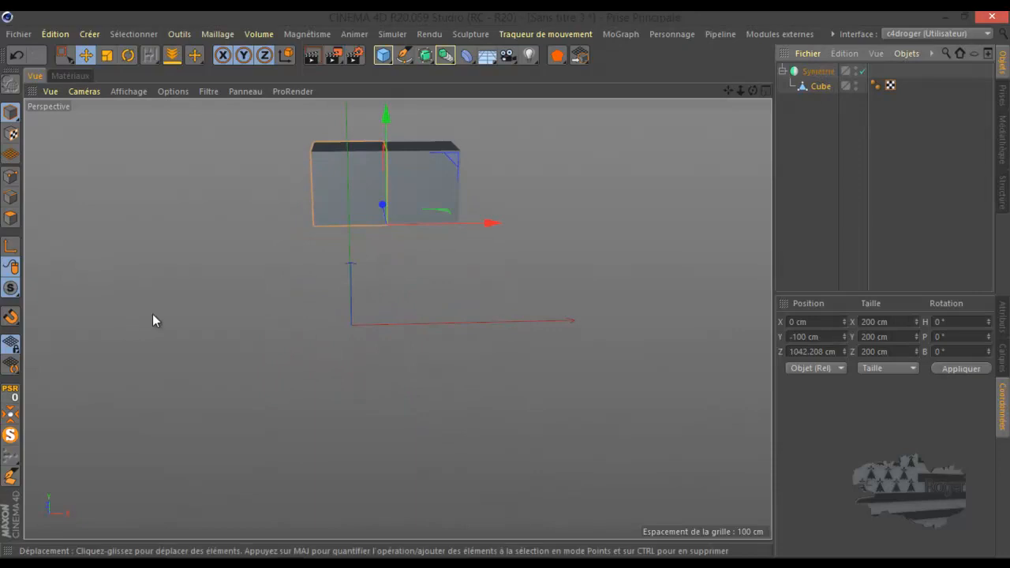
- Try moving the Cube along X to about -155 cm inside the Symétrie object, then undo the move
{"action": "left_click", "coordinate": [818, 72]}
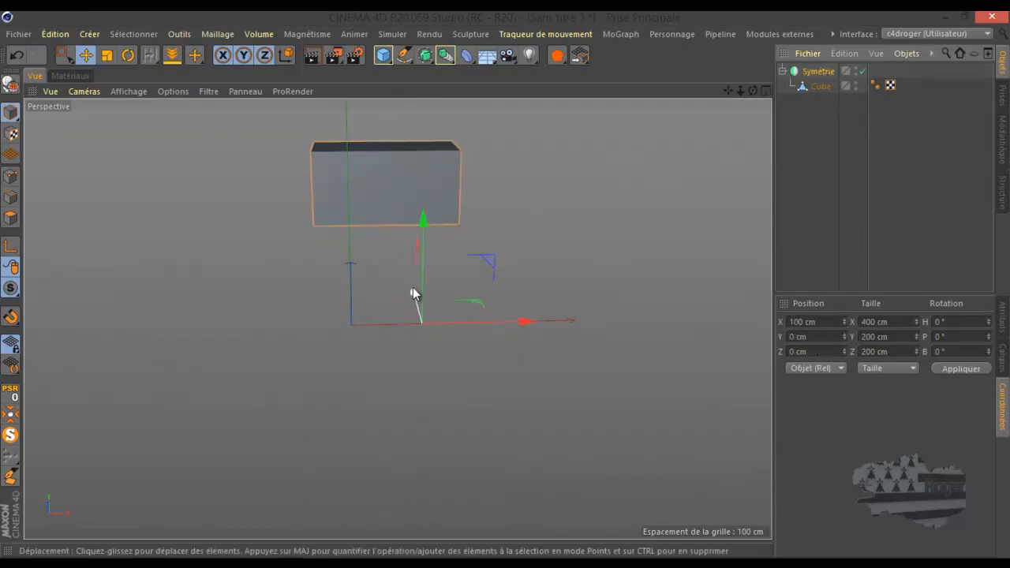
{"action": "left_click_drag", "start_coordinate": [728, 89], "coordinate": [711, 164]}
{"action": "left_click_drag", "start_coordinate": [753, 91], "coordinate": [506, 285]}
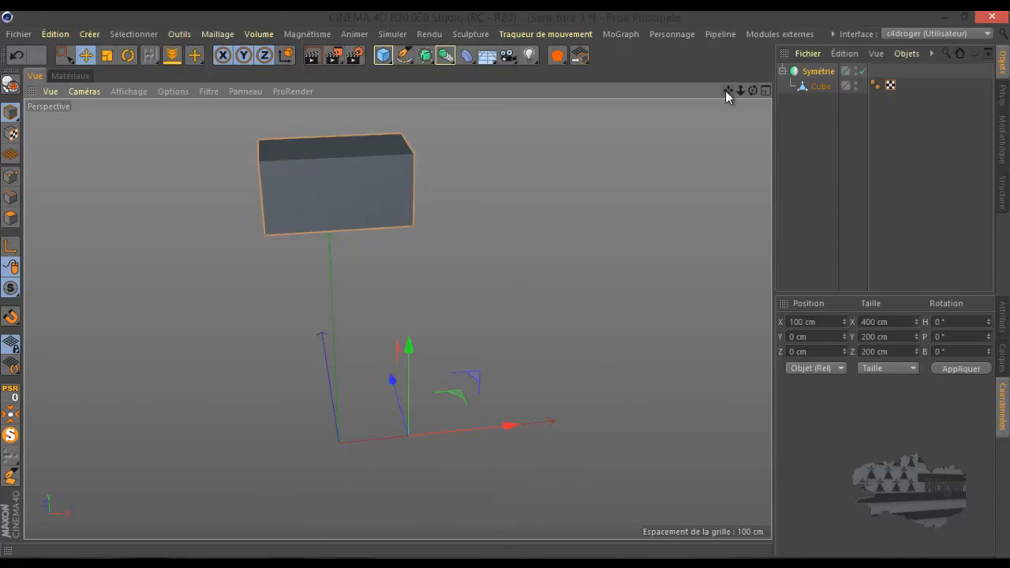
{"action": "left_click", "coordinate": [818, 86]}
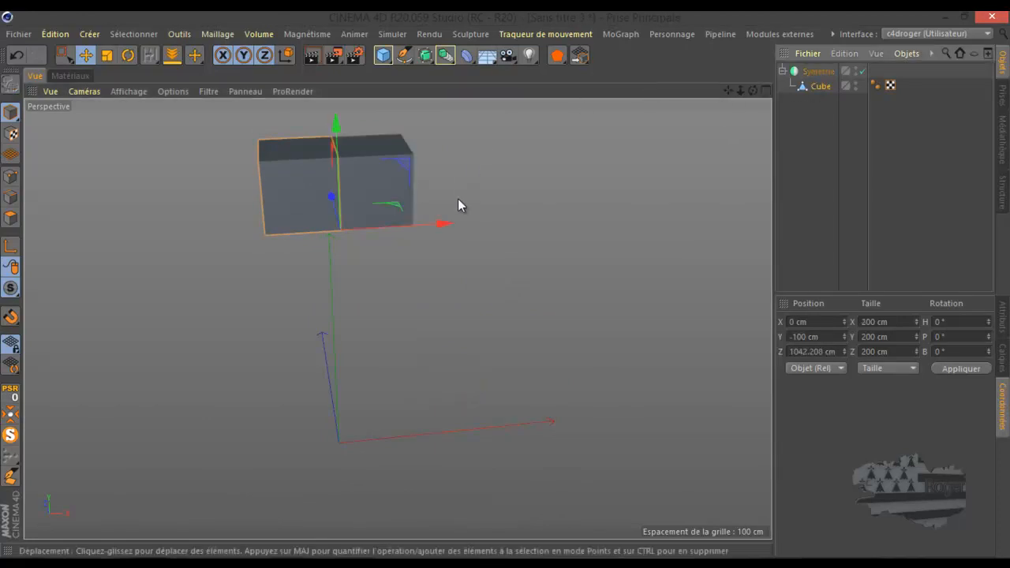
{"action": "left_click_drag", "start_coordinate": [444, 224], "coordinate": [389, 240]}
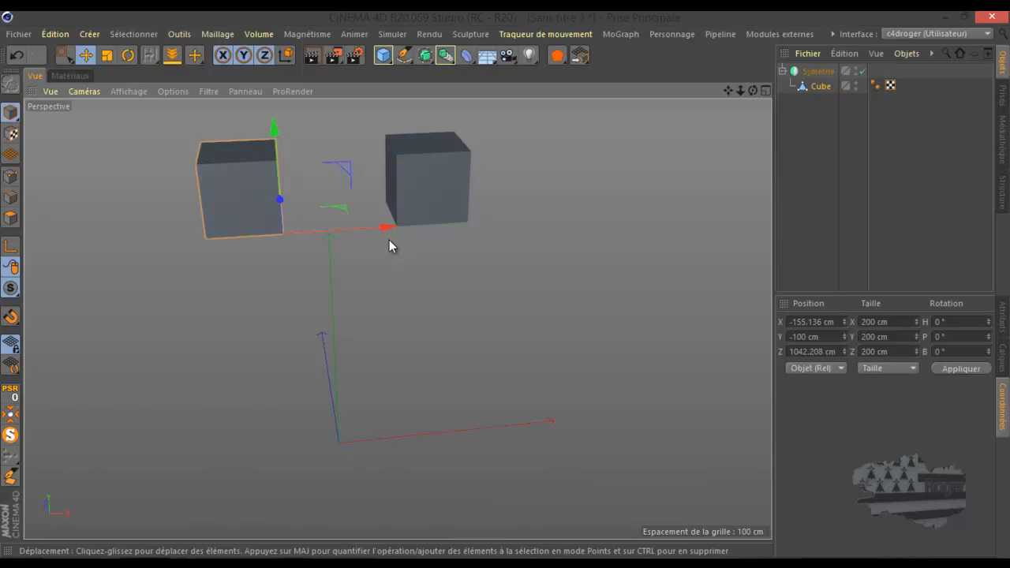
{"action": "left_click", "coordinate": [16, 55]}
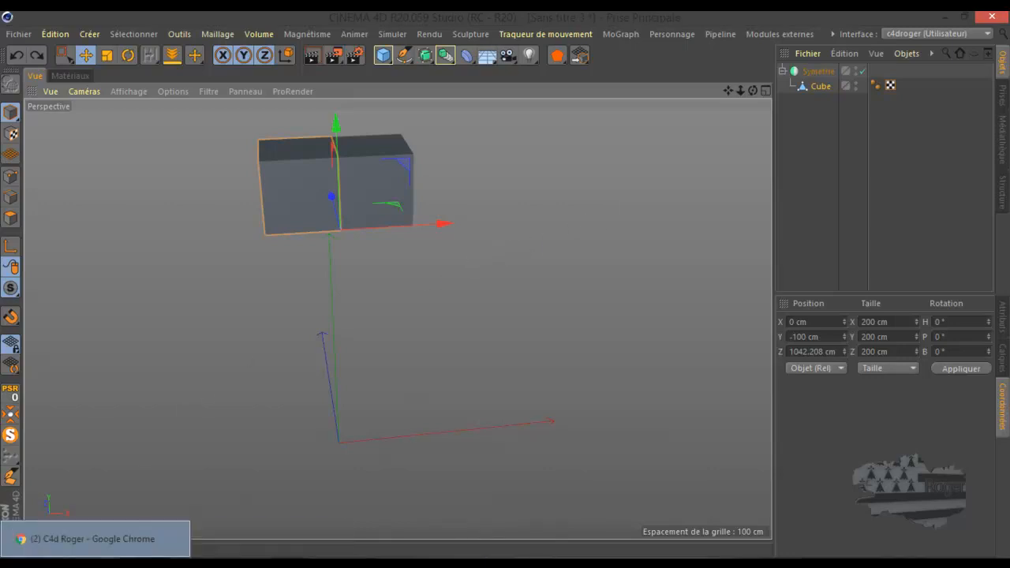
- Switch back to the open document porte-science fiction 2.c4d
{"action": "left_click", "coordinate": [103, 543]}
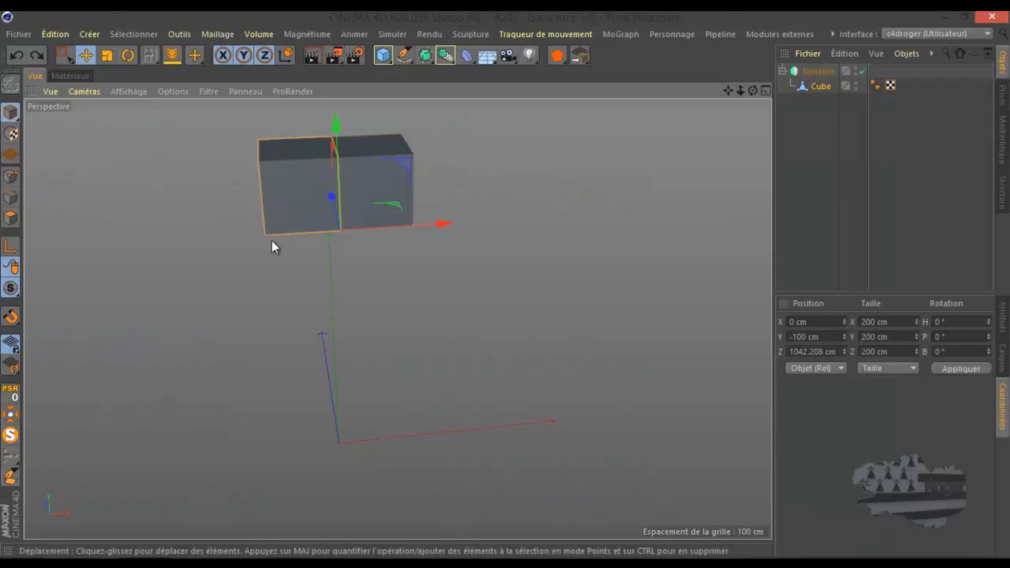
{"action": "left_click", "coordinate": [17, 34]}
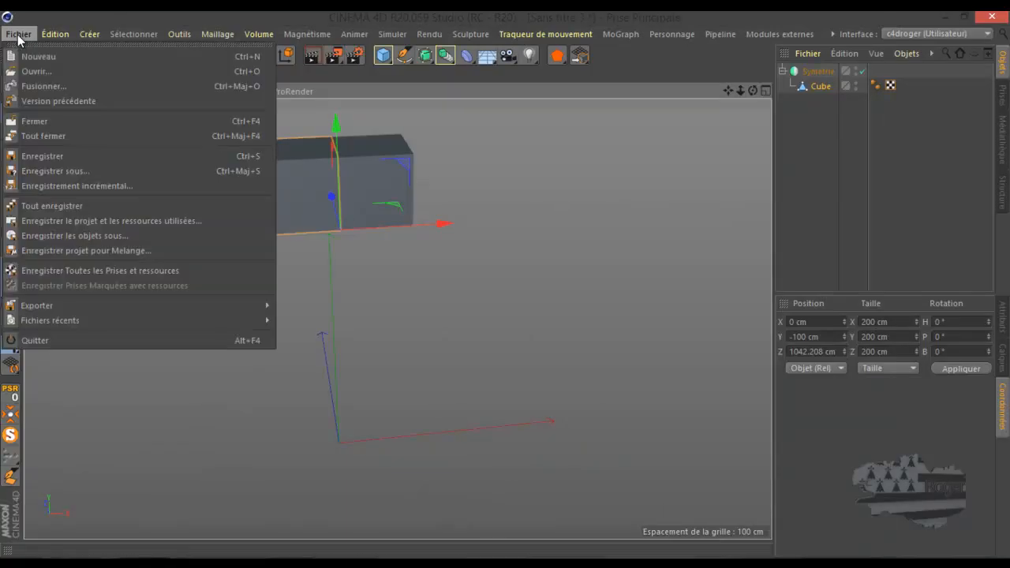
{"action": "left_click", "coordinate": [17, 34]}
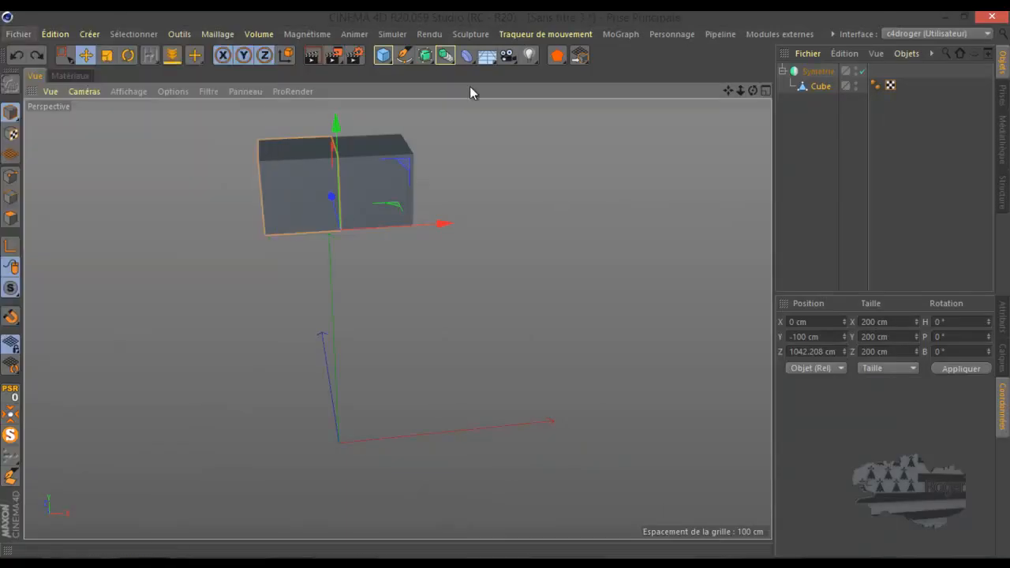
{"action": "left_click", "coordinate": [836, 34]}
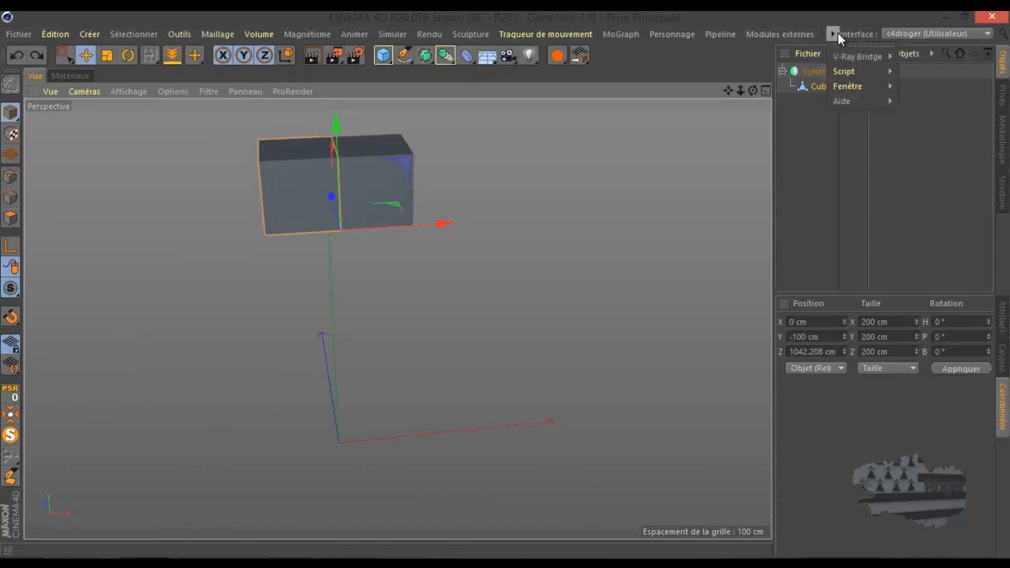
{"action": "mouse_move", "coordinate": [849, 92]}
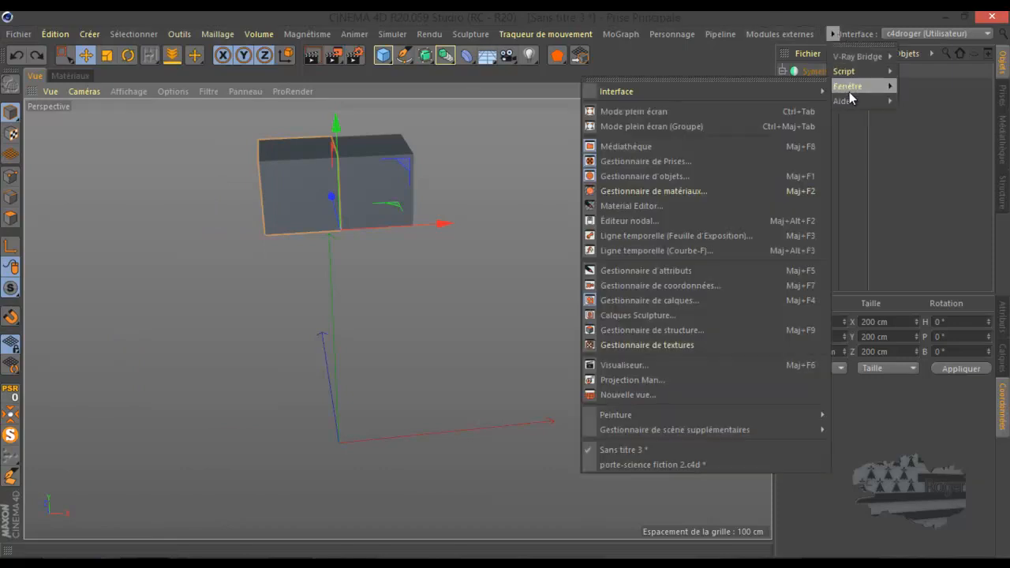
{"action": "left_click", "coordinate": [615, 464]}
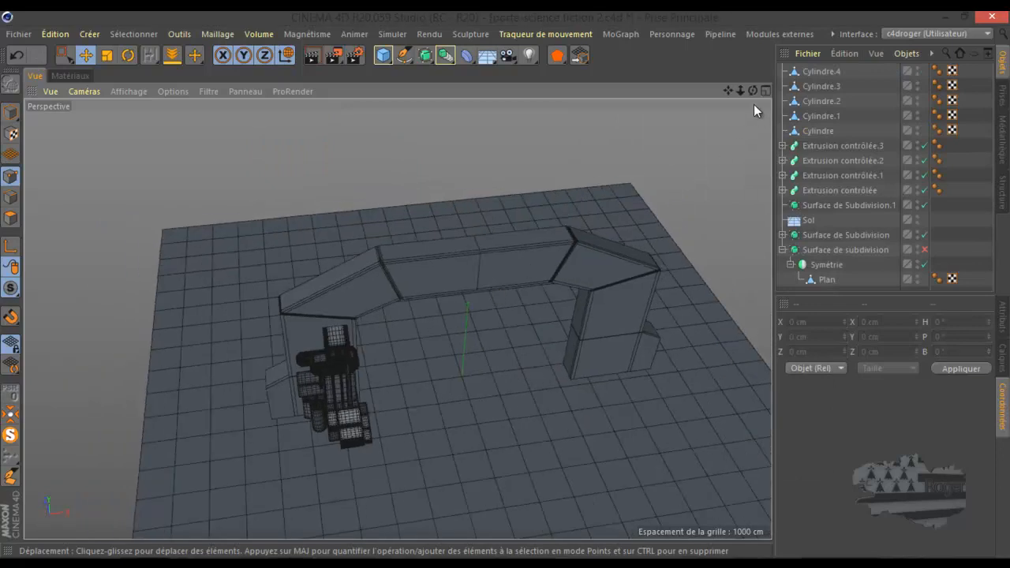
- Examine the arch and the piped machinery standing against one of its pillars from the front and up close
{"action": "left_click_drag", "start_coordinate": [752, 91], "coordinate": [506, 289]}
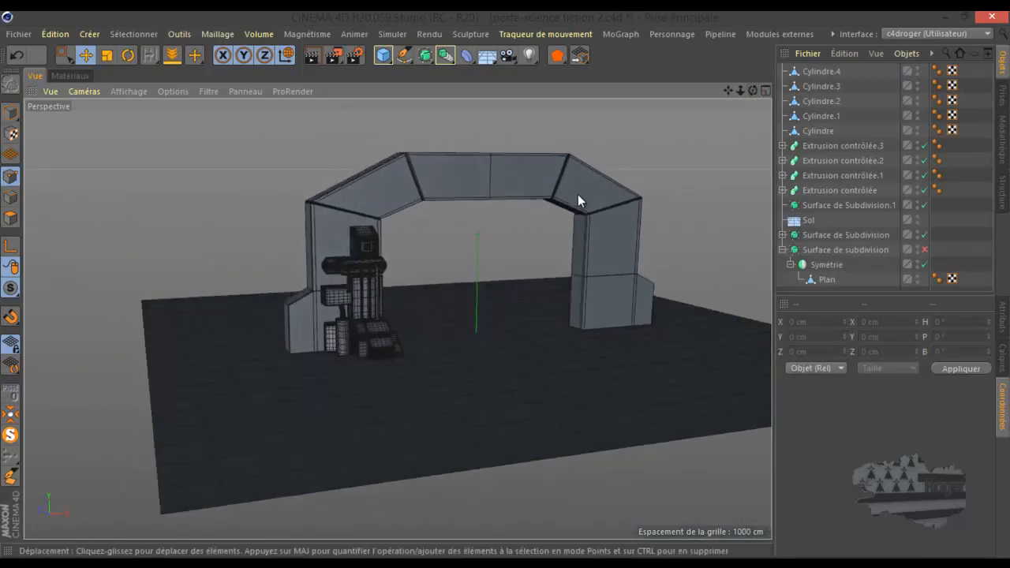
{"action": "scroll", "coordinate": [578, 197], "scroll_direction": "up", "scroll_amount": 5}
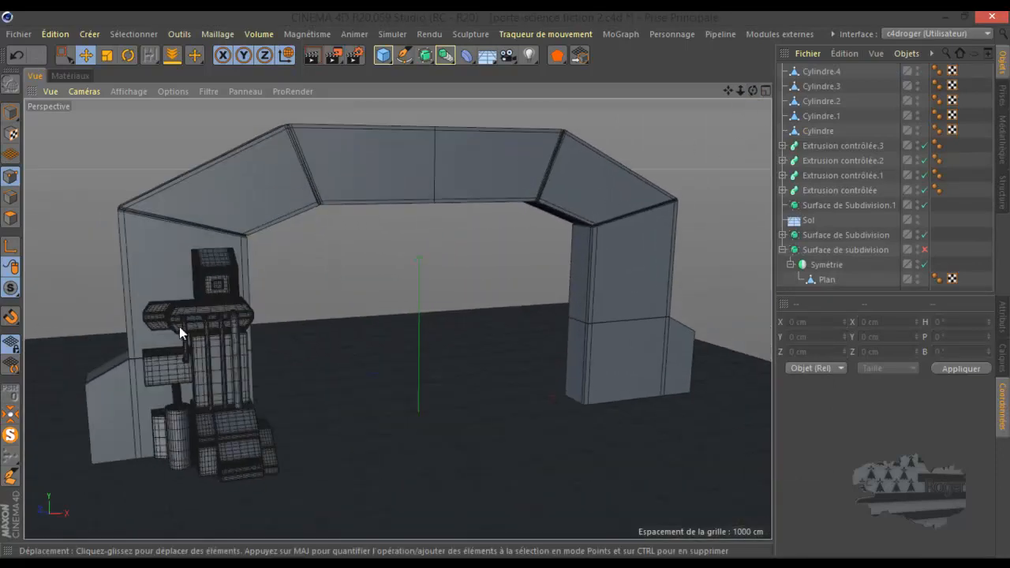
{"action": "scroll", "coordinate": [179, 327], "scroll_direction": "up", "scroll_amount": 3}
{"action": "scroll", "coordinate": [179, 326], "scroll_direction": "down", "scroll_amount": 3}
{"action": "left_click_drag", "start_coordinate": [727, 92], "coordinate": [506, 284]}
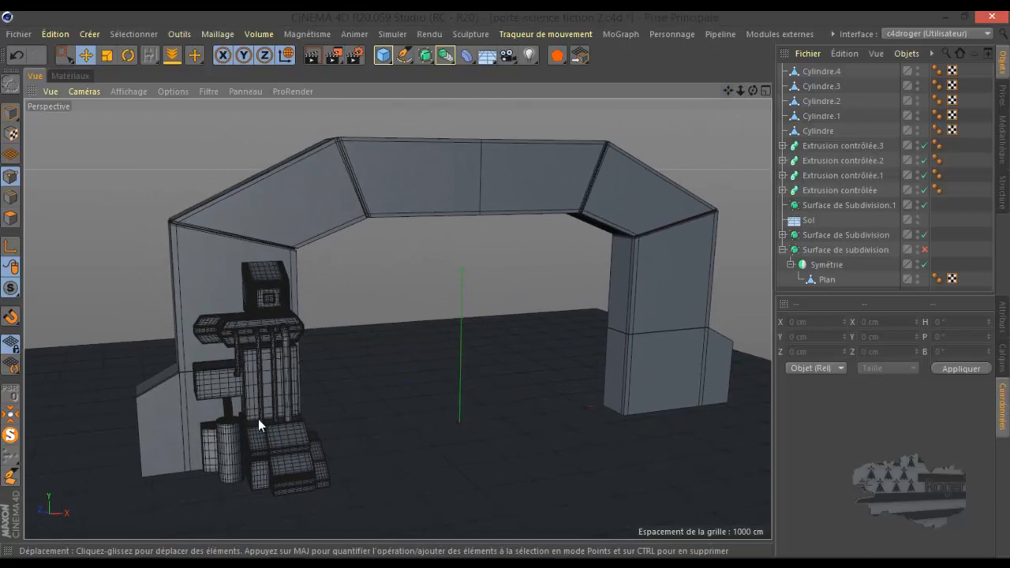
{"action": "scroll", "coordinate": [231, 433], "scroll_direction": "up", "scroll_amount": 5}
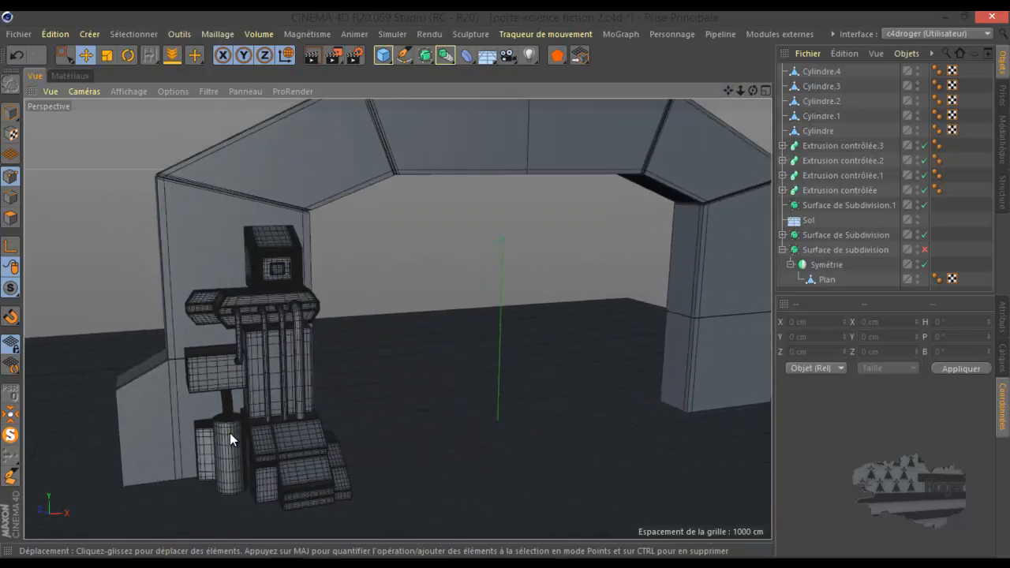
{"action": "scroll", "coordinate": [251, 408], "scroll_direction": "up", "scroll_amount": 5}
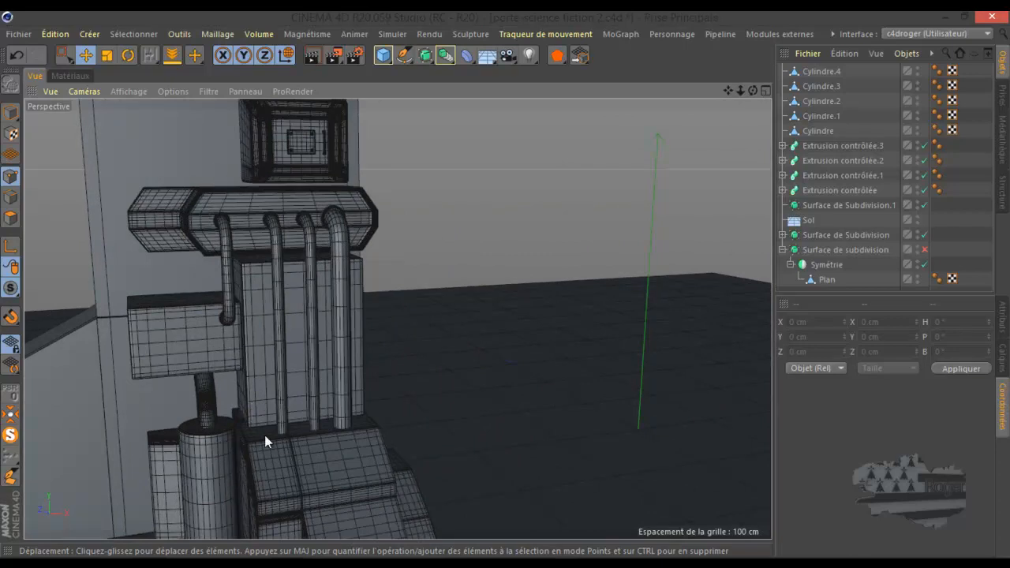
- Review how the machinery on the pillar sits within the whole arch, comparing it with the bare opposite pillar
{"action": "scroll", "coordinate": [318, 325], "scroll_direction": "down", "scroll_amount": 3}
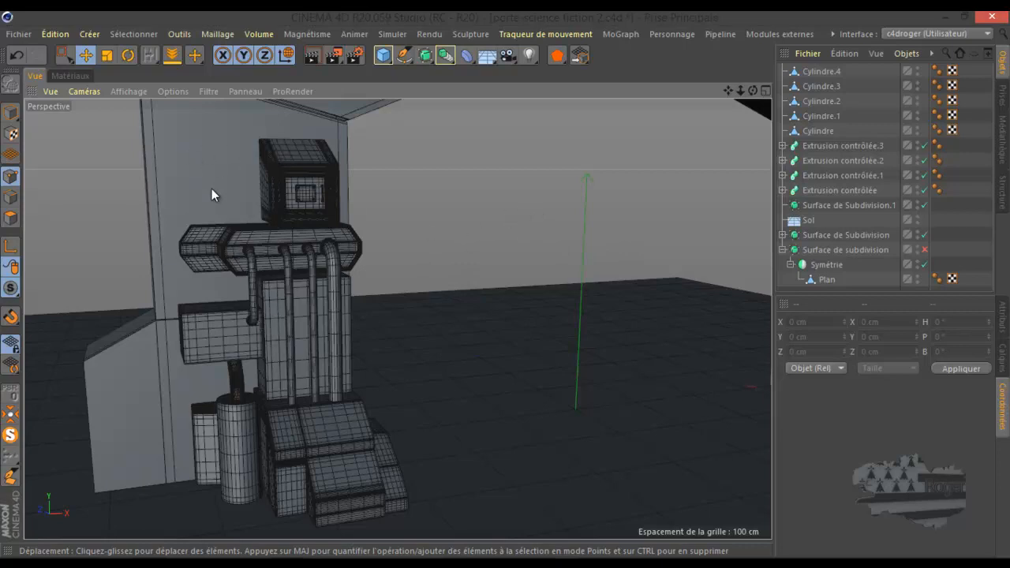
{"action": "scroll", "coordinate": [225, 332], "scroll_direction": "down", "scroll_amount": 4}
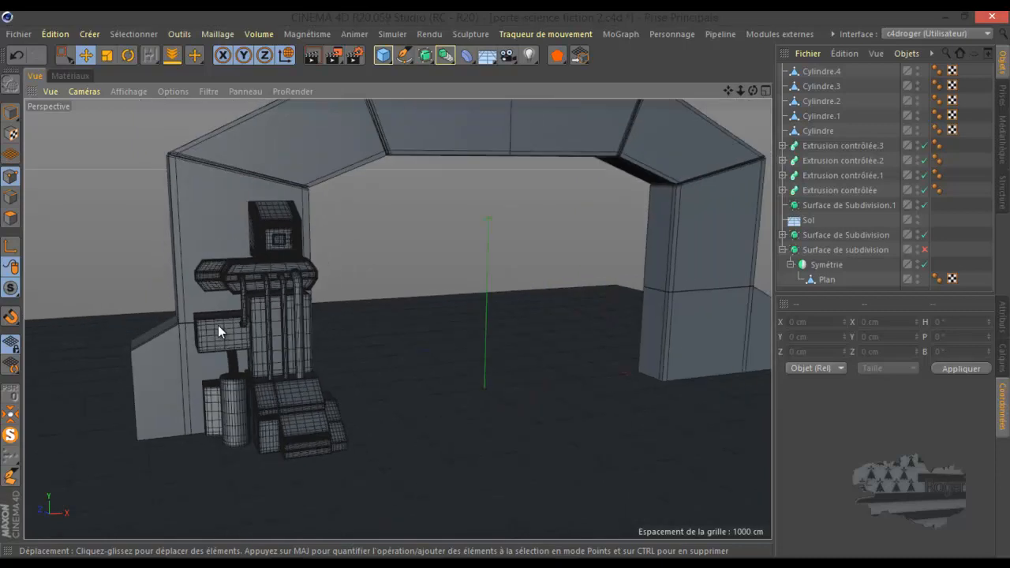
{"action": "scroll", "coordinate": [218, 325], "scroll_direction": "up", "scroll_amount": 3}
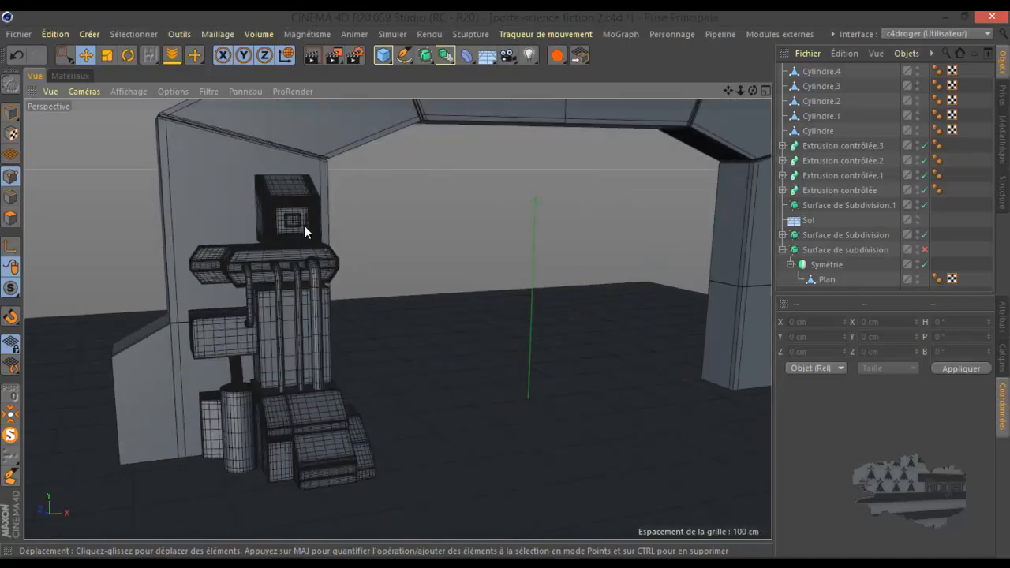
{"action": "scroll", "coordinate": [270, 293], "scroll_direction": "up", "scroll_amount": 2}
{"action": "scroll", "coordinate": [271, 293], "scroll_direction": "down", "scroll_amount": 4}
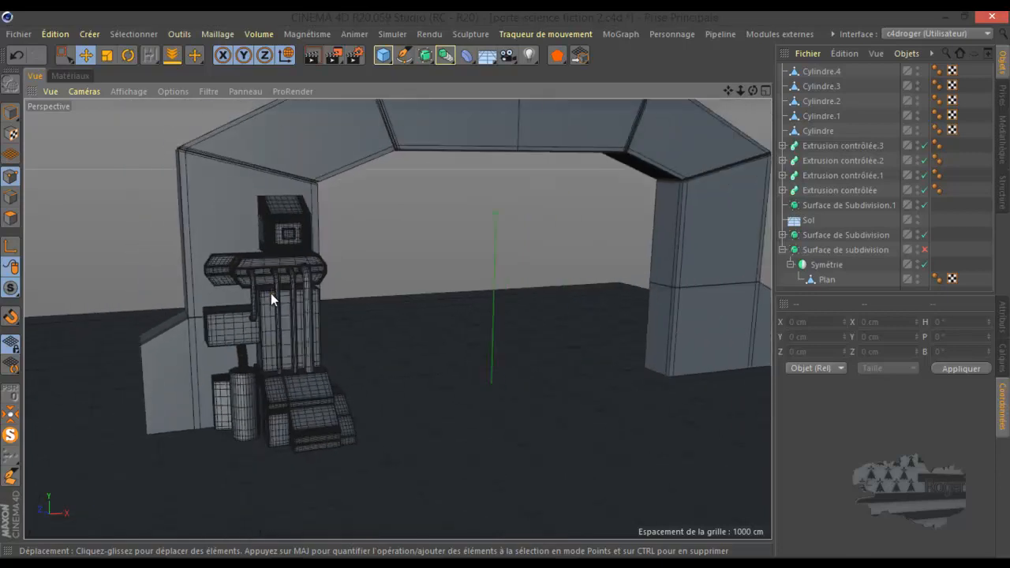
{"action": "scroll", "coordinate": [271, 293], "scroll_direction": "down", "scroll_amount": 2}
{"action": "scroll", "coordinate": [374, 127], "scroll_direction": "up", "scroll_amount": 1}
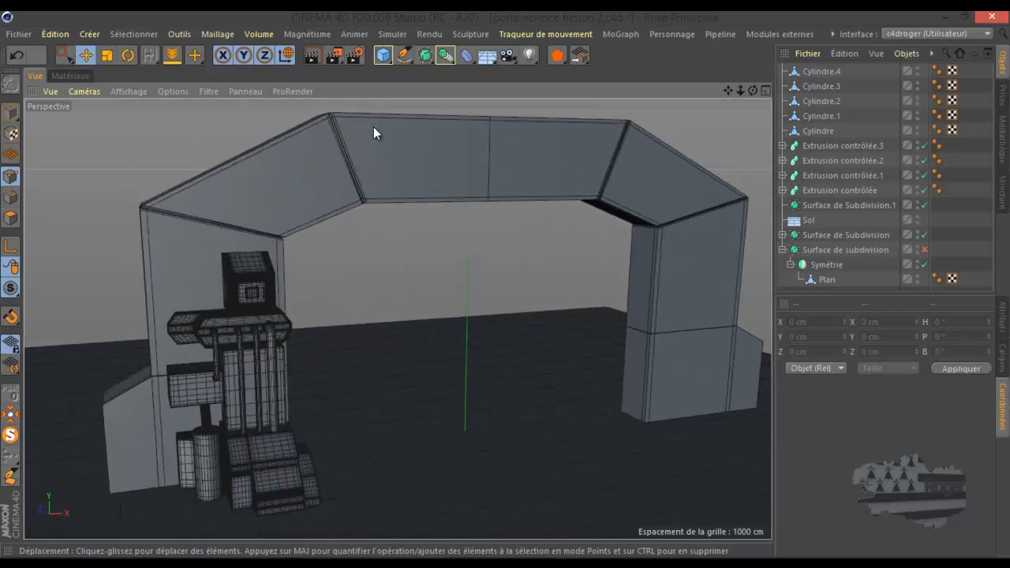
{"action": "scroll", "coordinate": [374, 126], "scroll_direction": "down", "scroll_amount": 1}
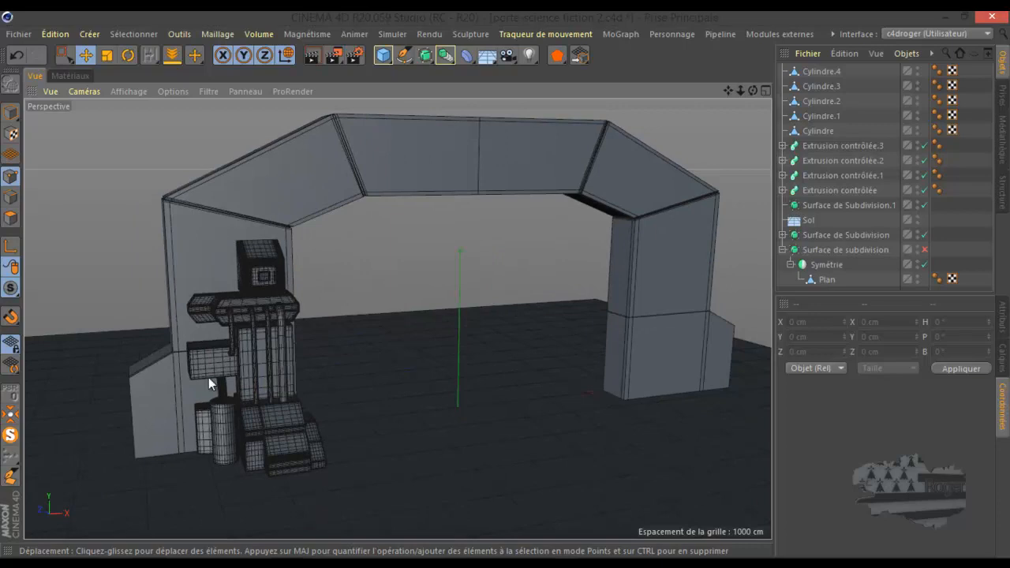